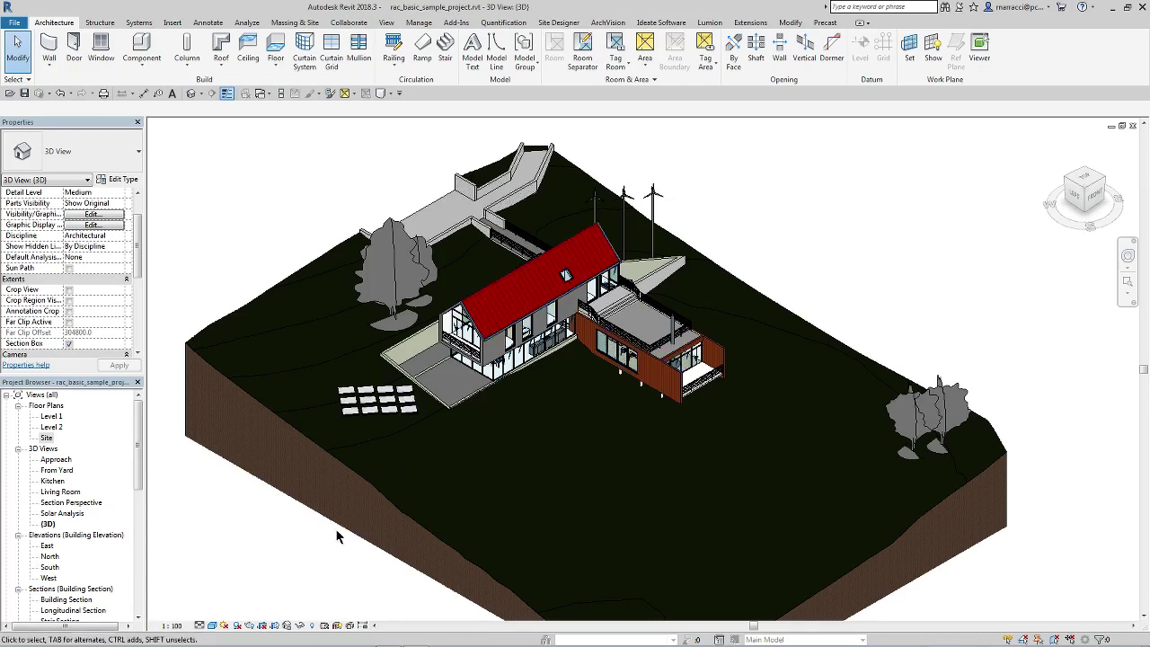
Set the 3D view's visual style to Hidden Line and turn its shadows on.
left_click(213, 625)
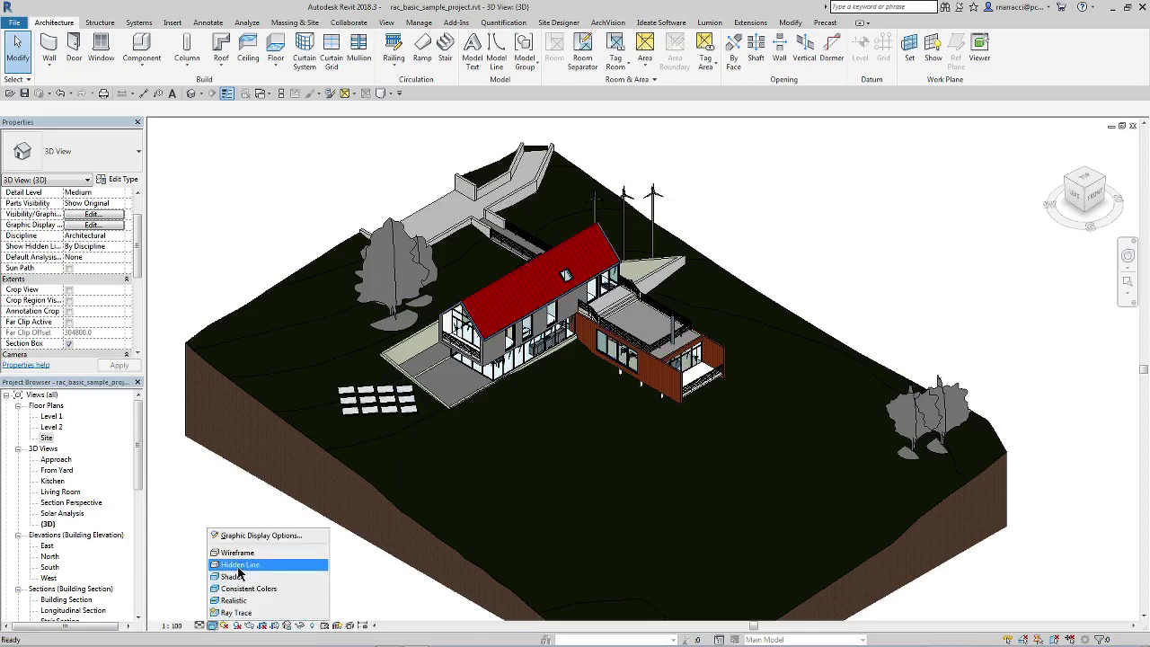
left_click(239, 567)
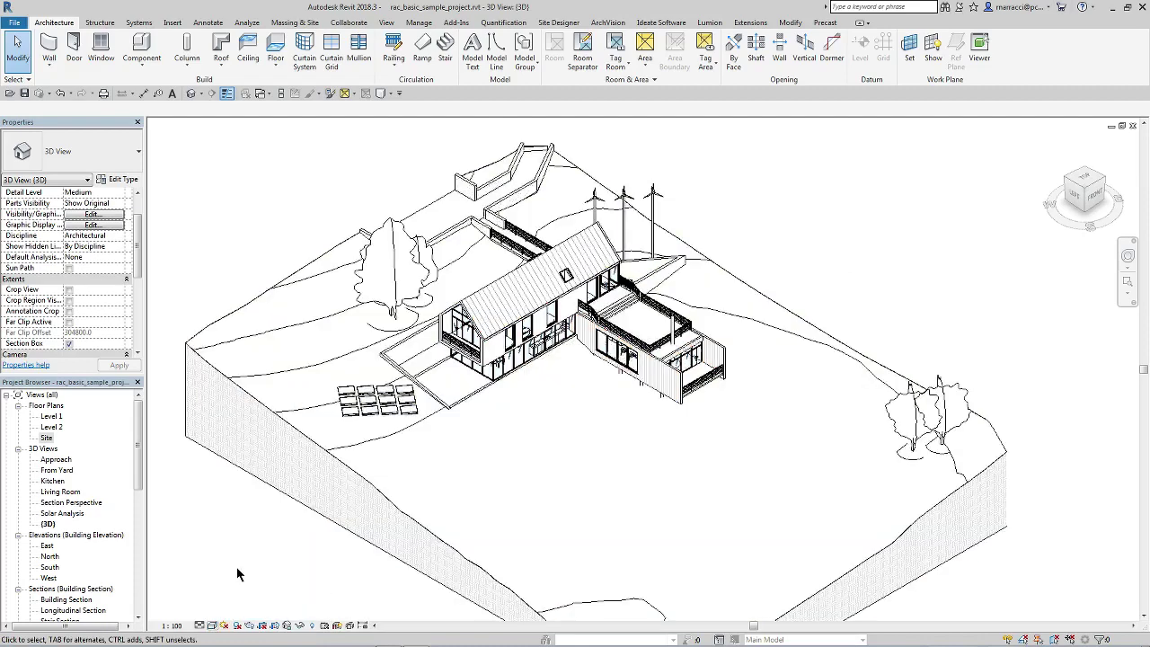
left_click(237, 626)
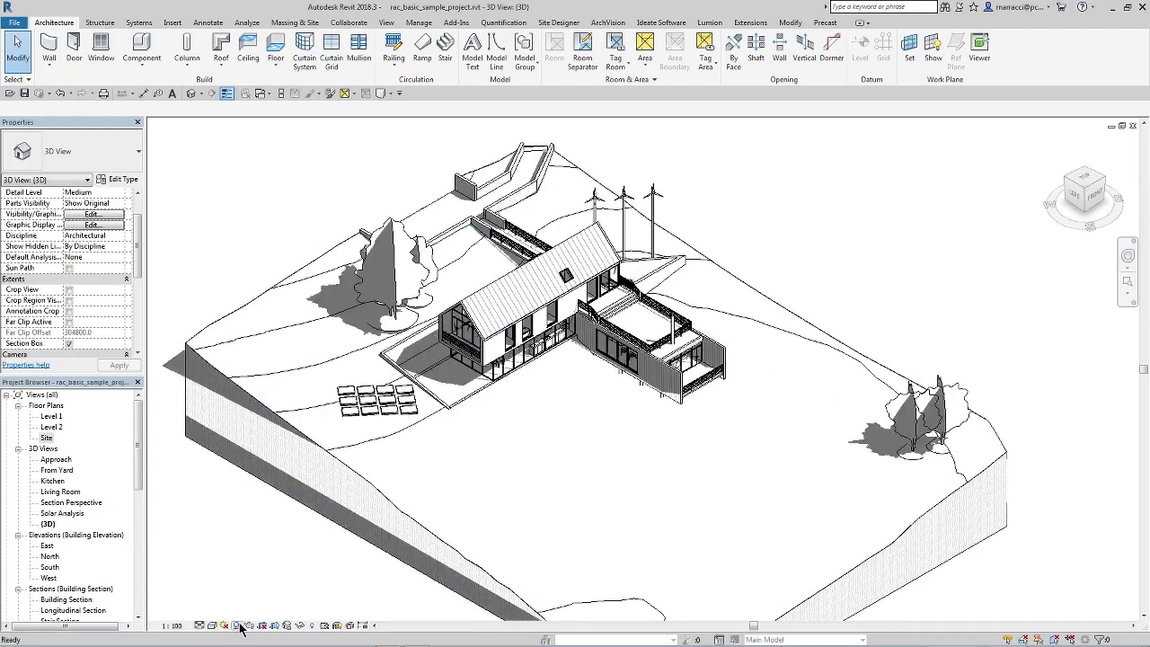
Open the 3D view's sun settings from its graphic display lighting options and set the solar study to Still.
left_click(212, 625)
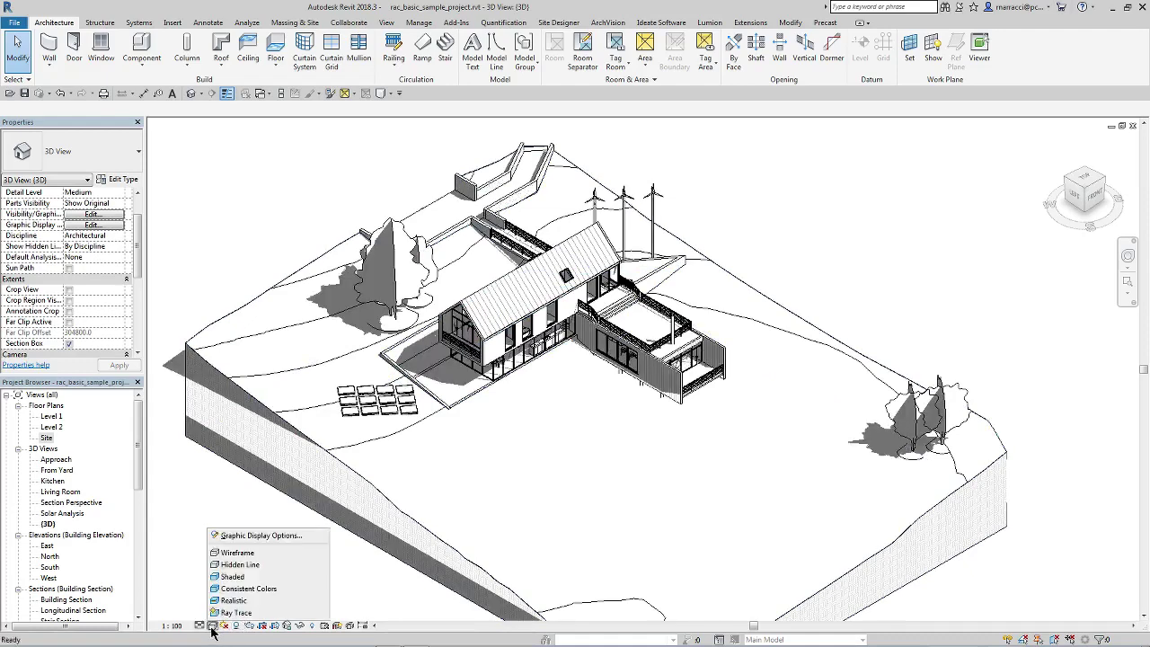
left_click(247, 536)
left_click(767, 274)
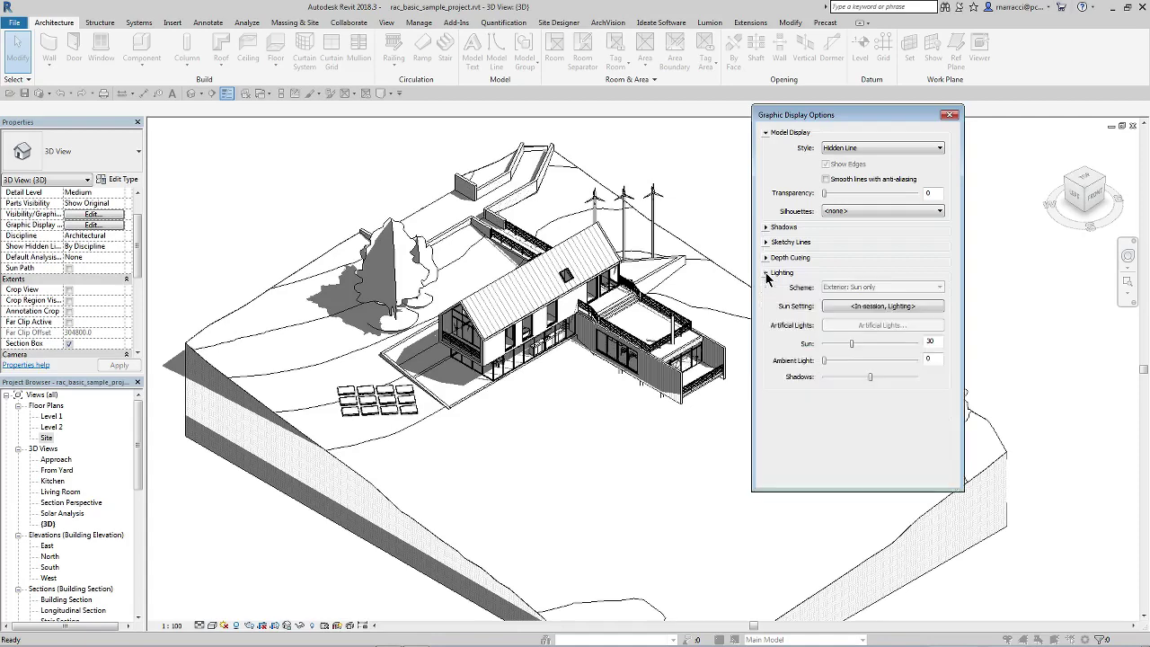
left_click(870, 307)
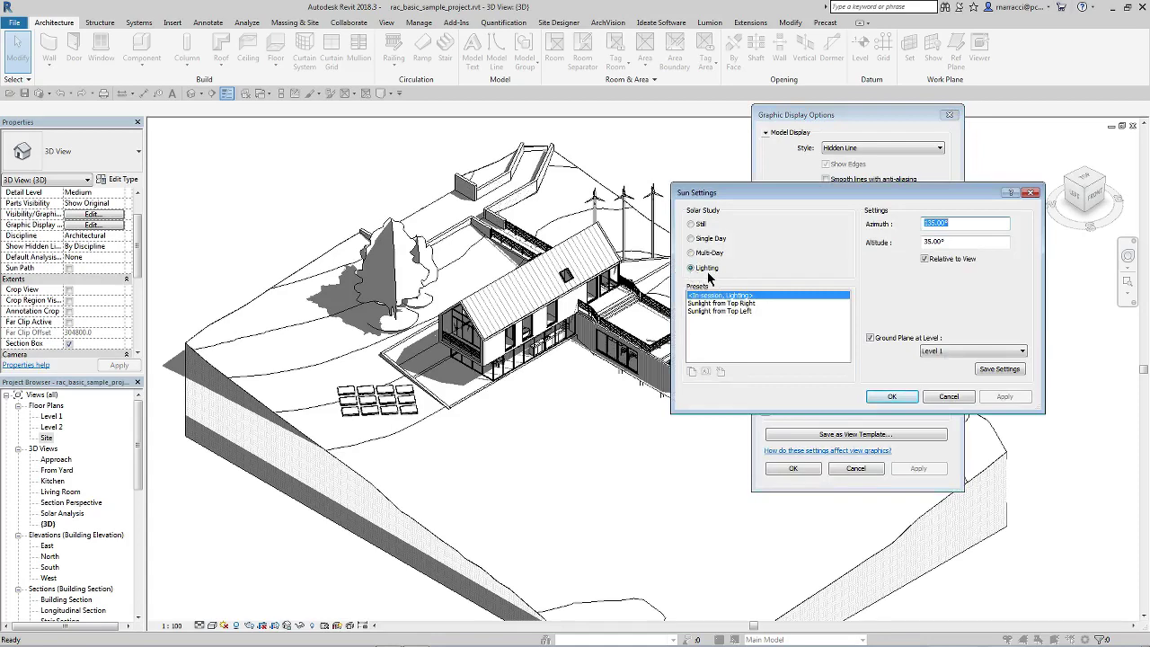
left_click(691, 224)
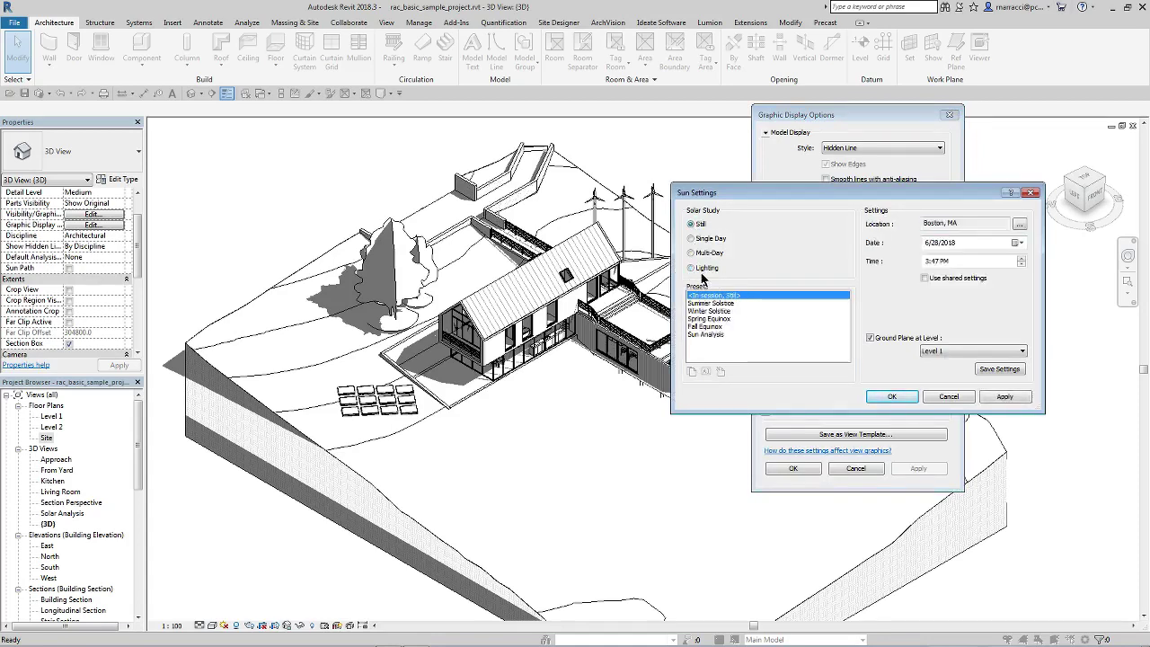
Review the Still solar study presets from Summer Solstice to Sun Analysis, ending on the In-session preset.
left_click(709, 304)
left_click(710, 311)
left_click(710, 319)
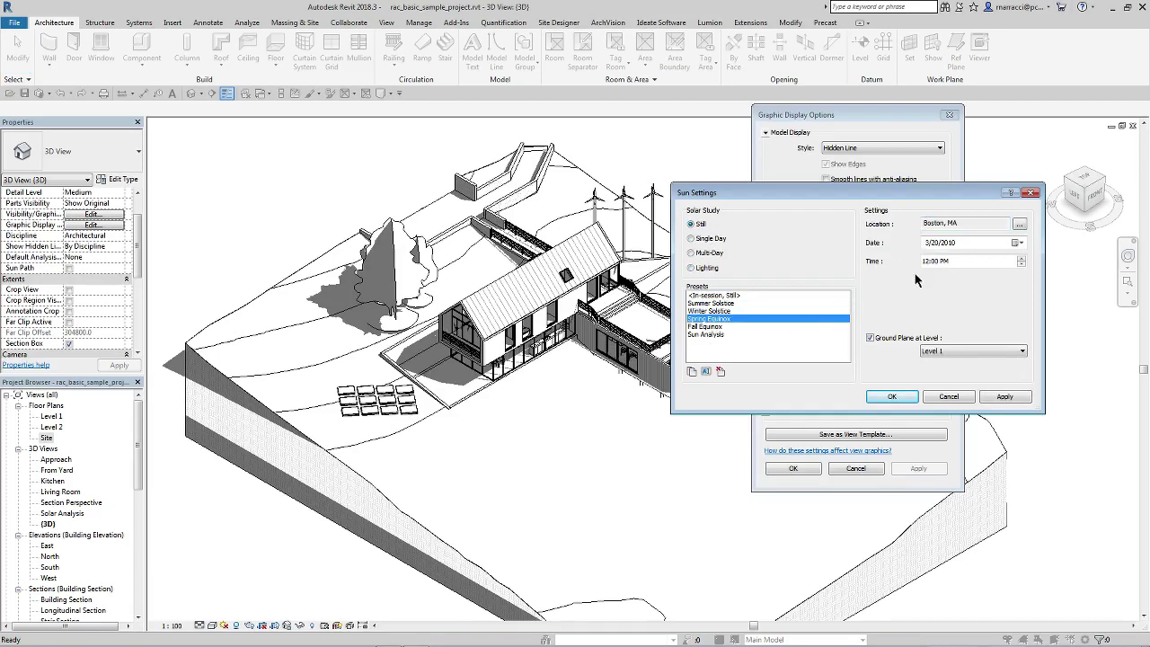
left_click(709, 327)
left_click(709, 335)
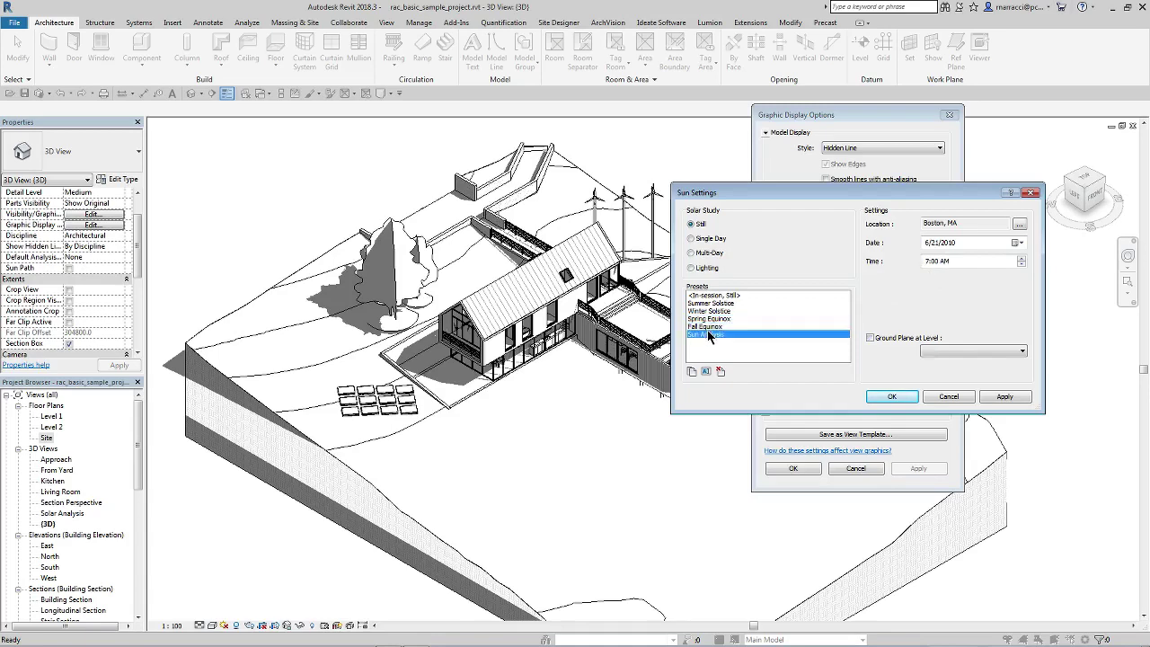
left_click(714, 303)
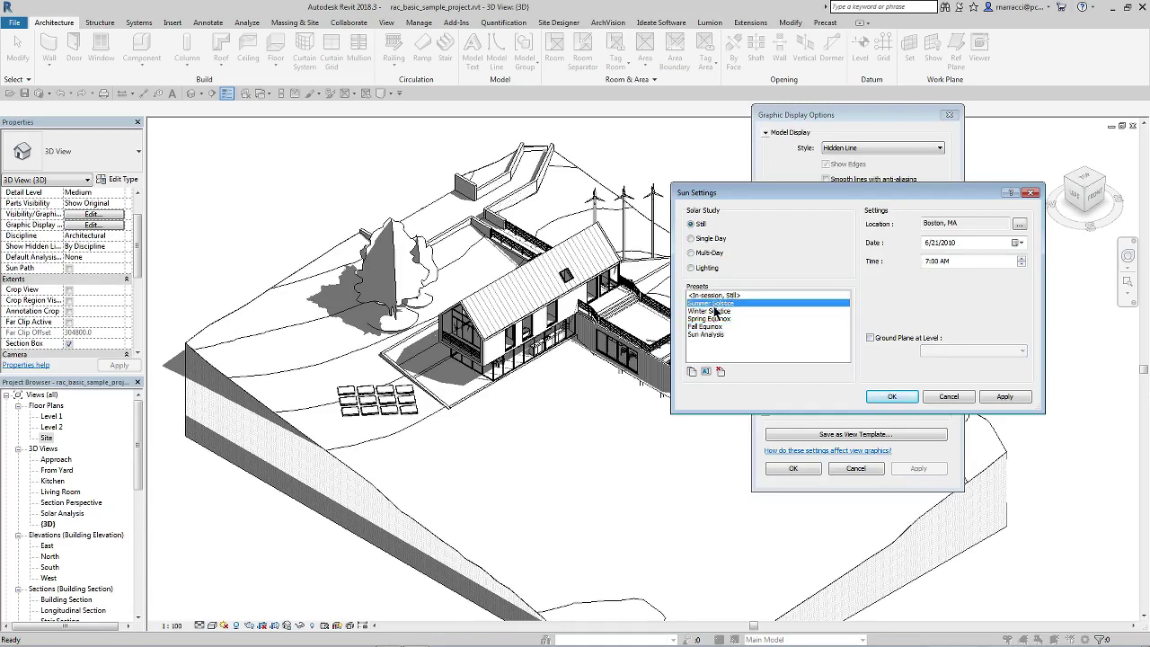
left_click(714, 294)
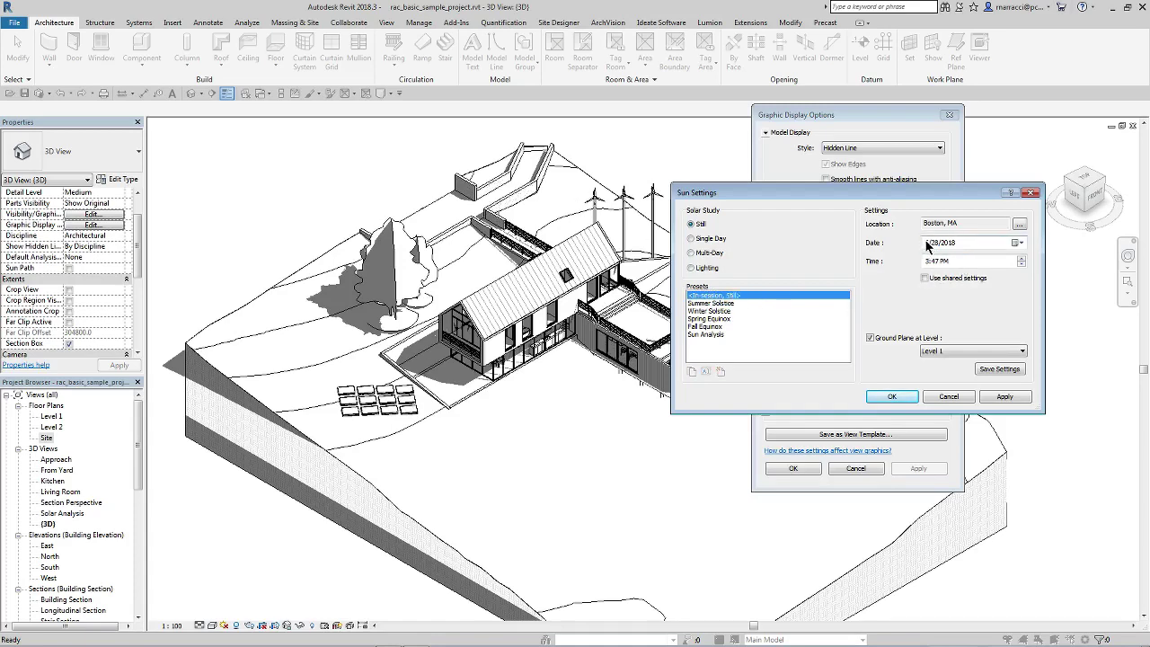
Set the project location to New Haven, CT using the Internet Mapping Service.
left_click(1020, 224)
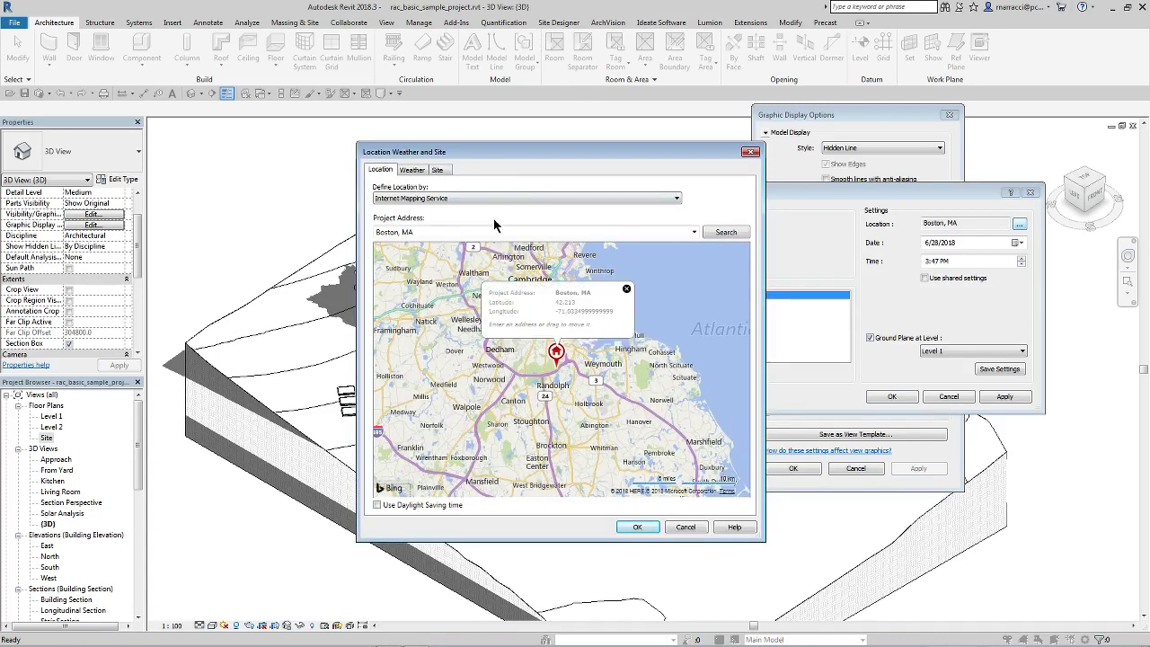
left_click(441, 232)
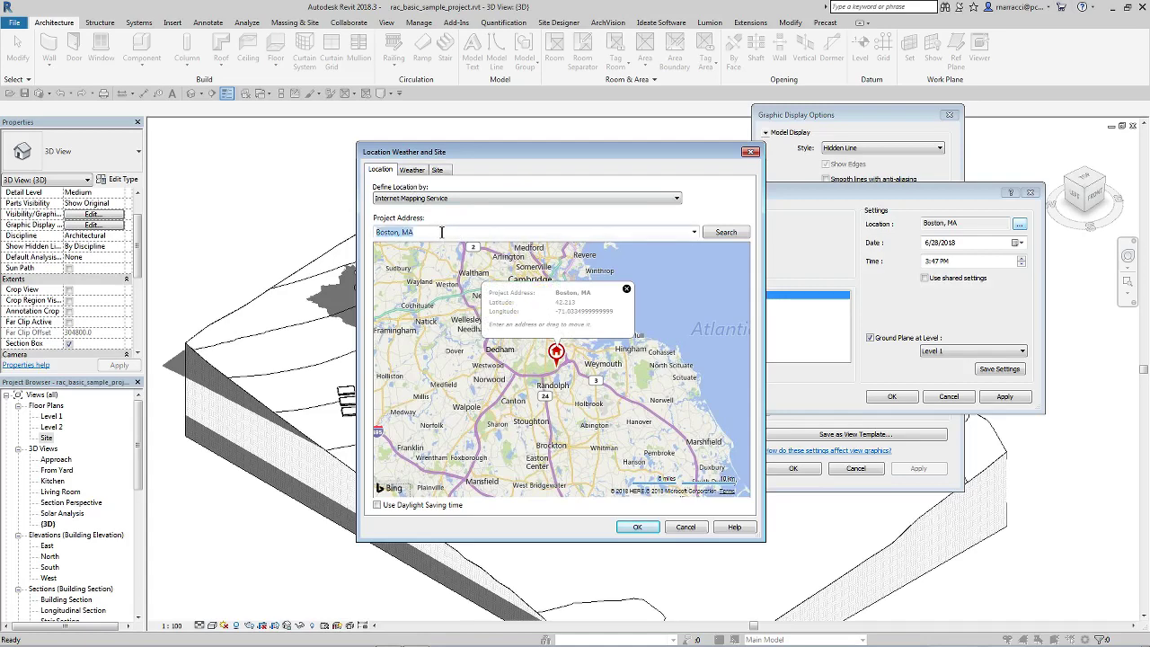
type("New Haven, CT")
key("Return")
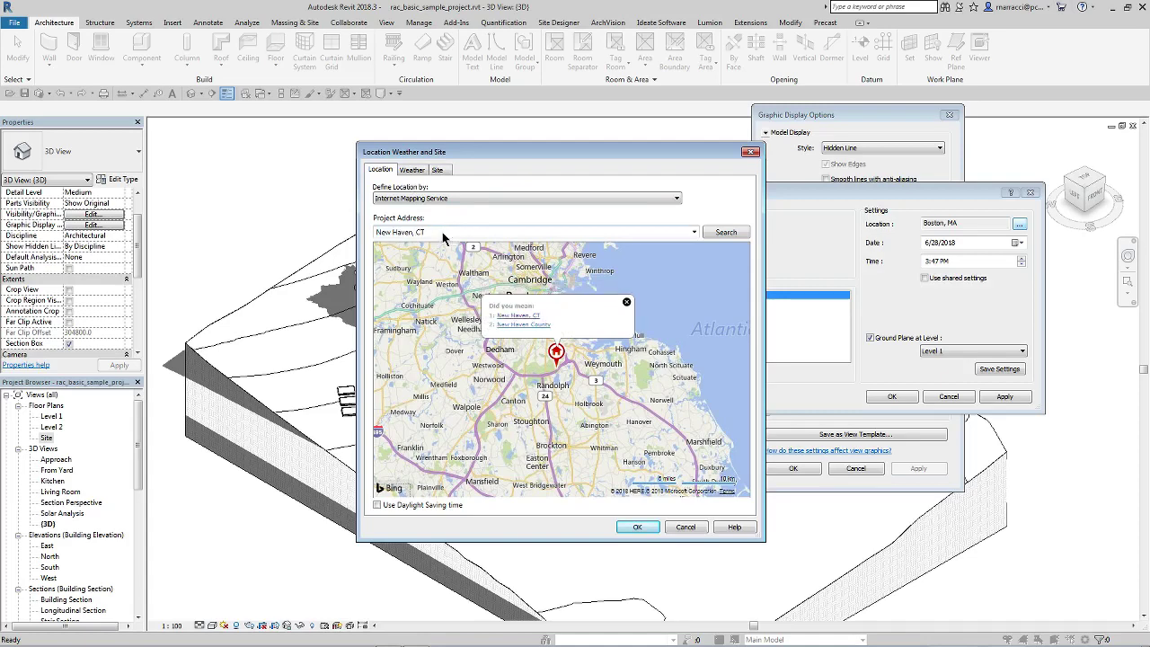
left_click(517, 317)
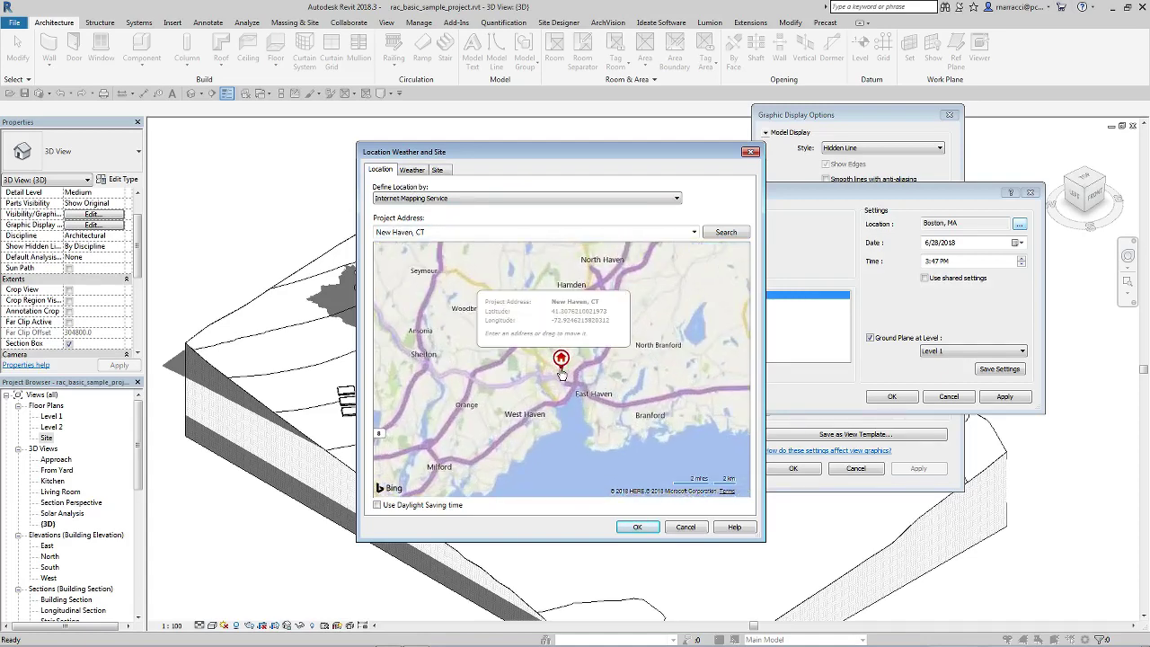
scroll(561, 373, "up", 5)
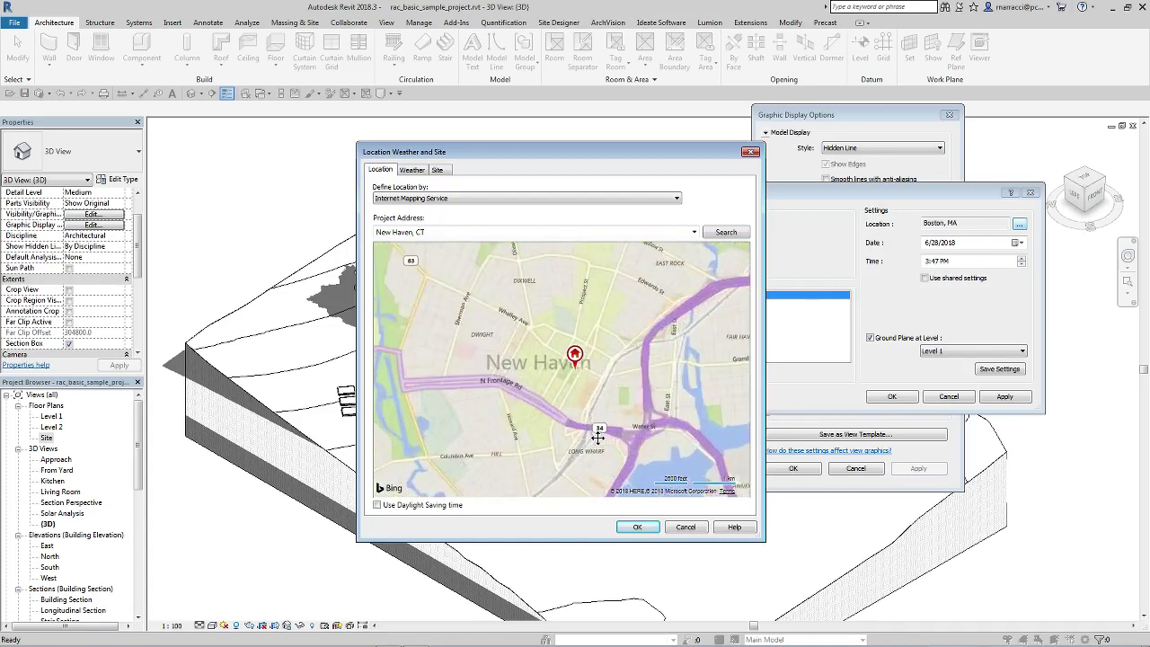
scroll(593, 431, "up", 2)
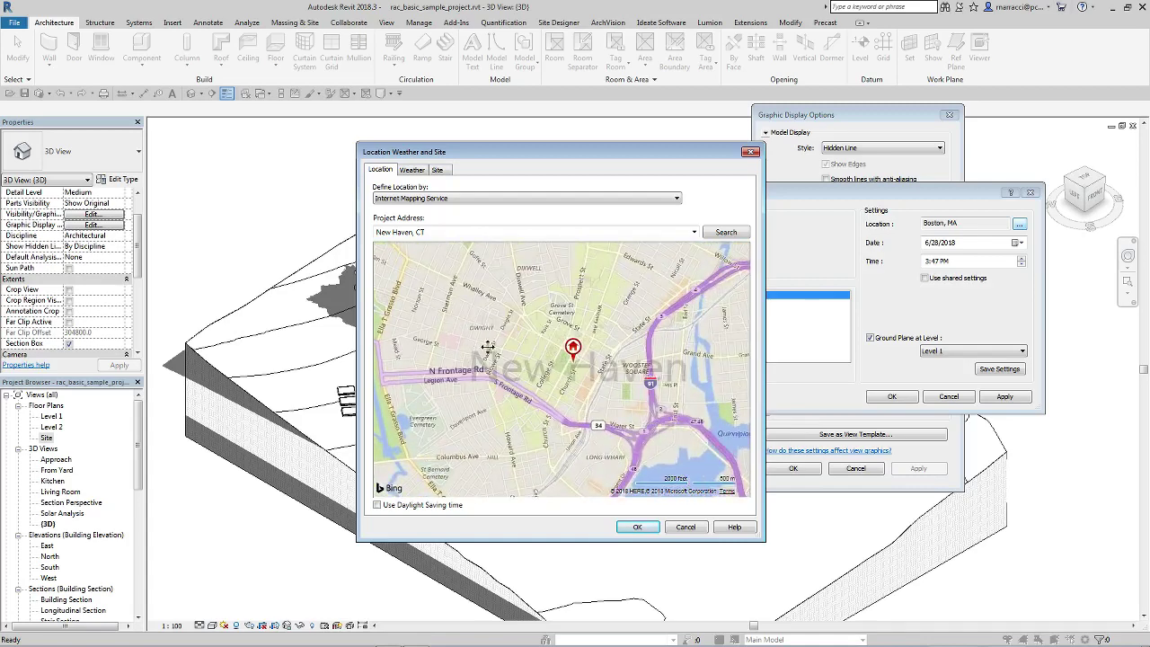
left_click(638, 529)
left_click(636, 528)
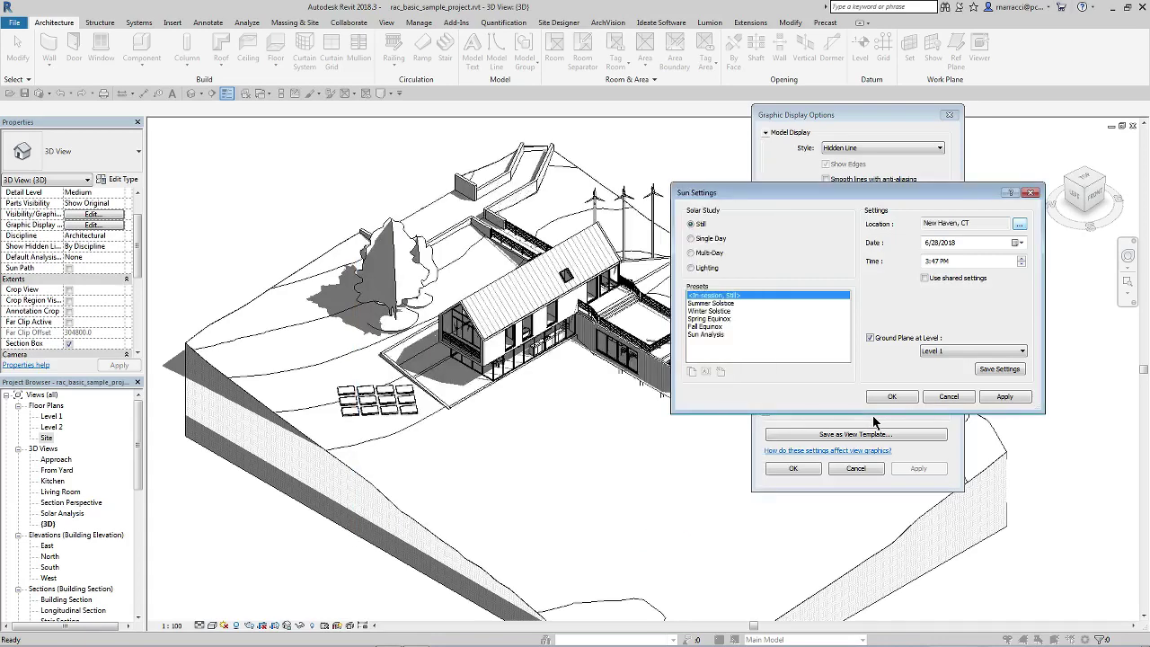
Set the still study to 3/21/2018 at 10:00 AM and apply the sun settings to the 3D view.
left_click(926, 243)
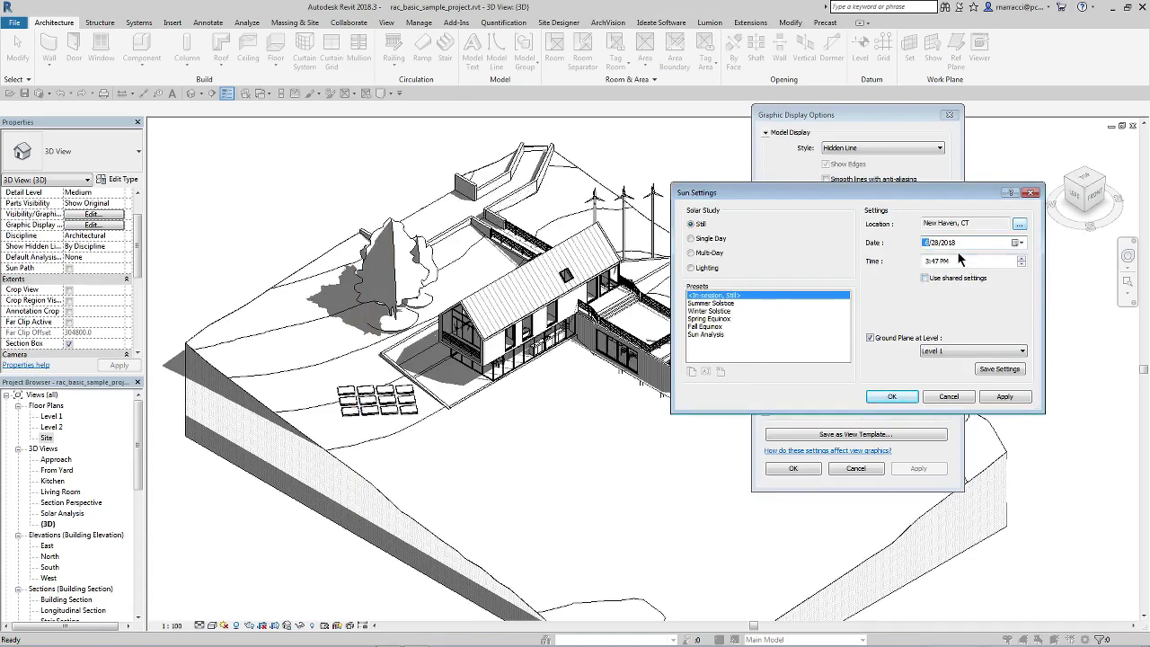
type("3/21")
left_click(926, 262)
type("10")
left_click(933, 261)
type("00")
left_click(944, 261)
key("a")
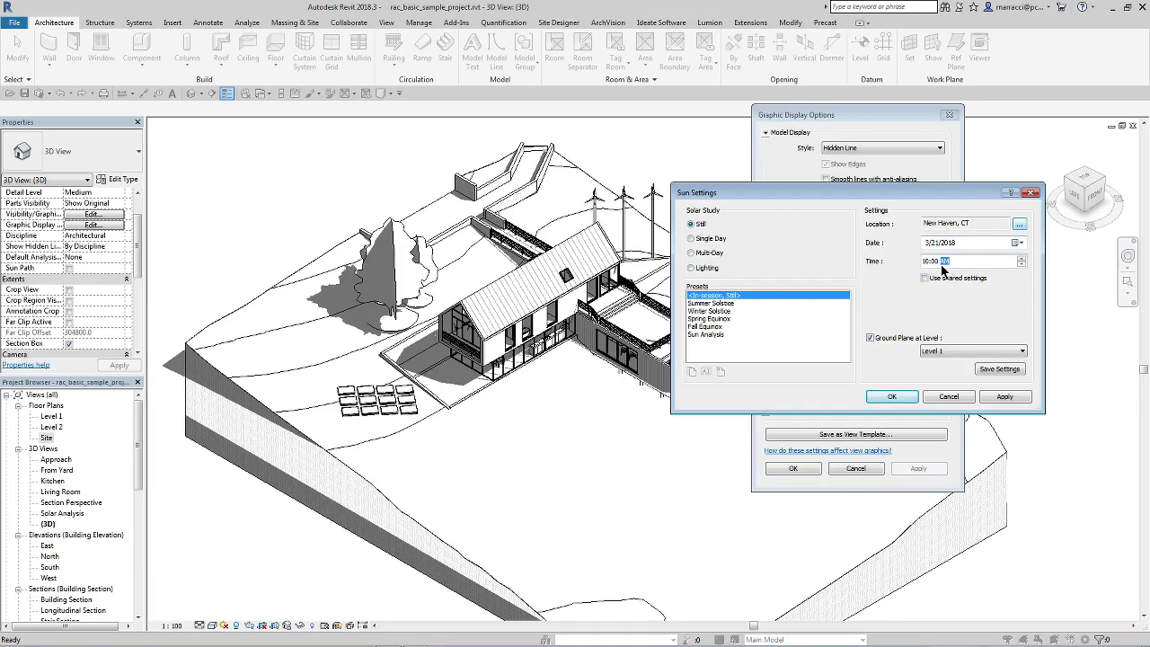
left_click(1006, 397)
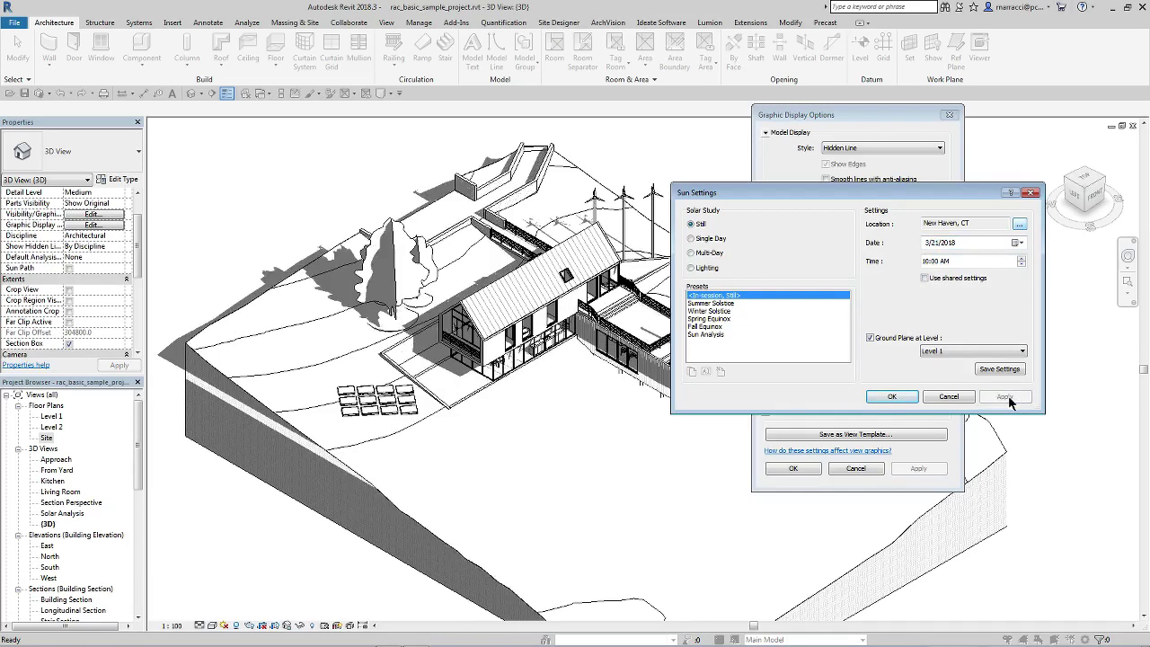
left_click(890, 396)
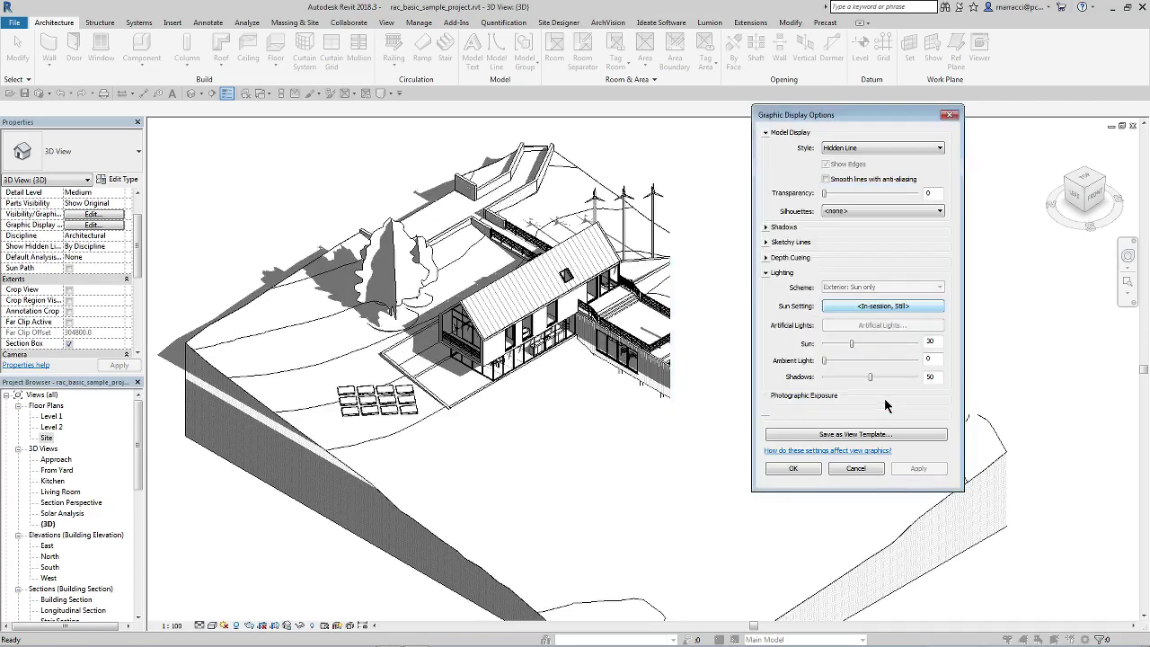
left_click(792, 469)
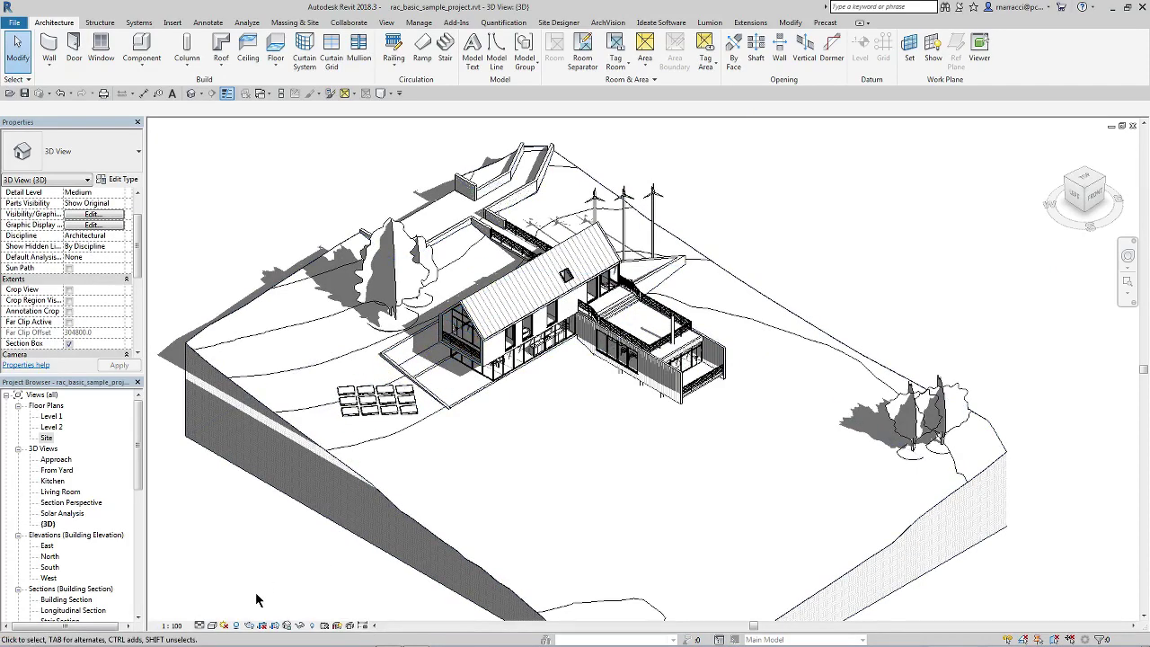
Open the Site floor plan and bring up its sun settings from the graphic display lighting options.
double_click(47, 439)
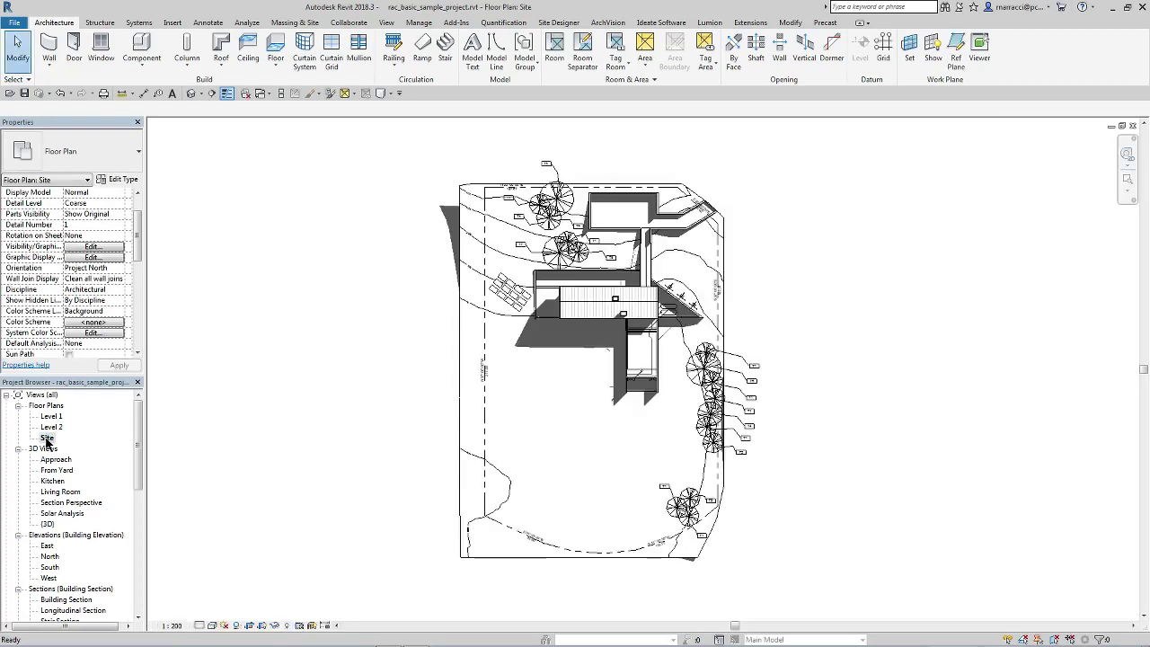
left_click(212, 626)
left_click(250, 536)
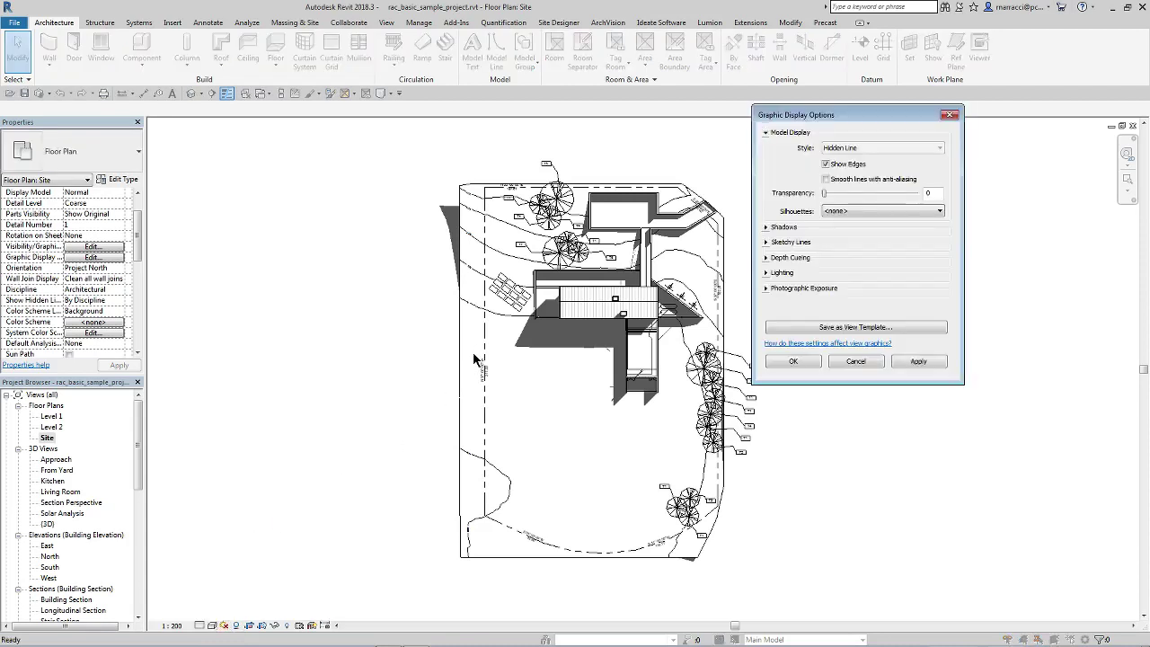
left_click(774, 271)
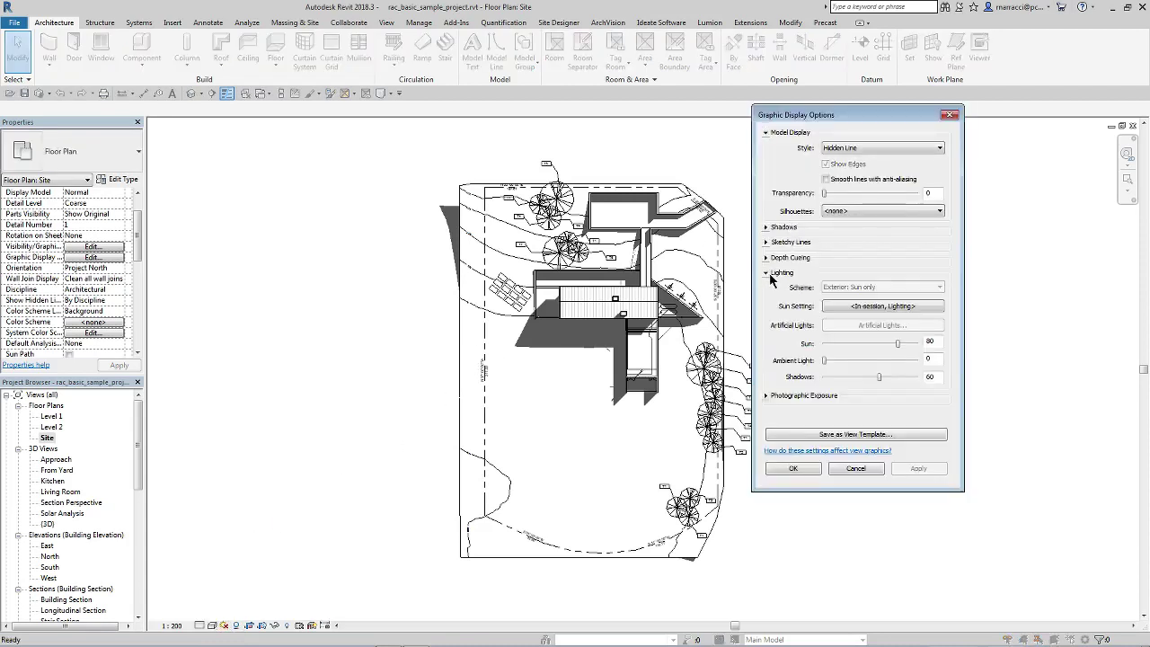
left_click(850, 309)
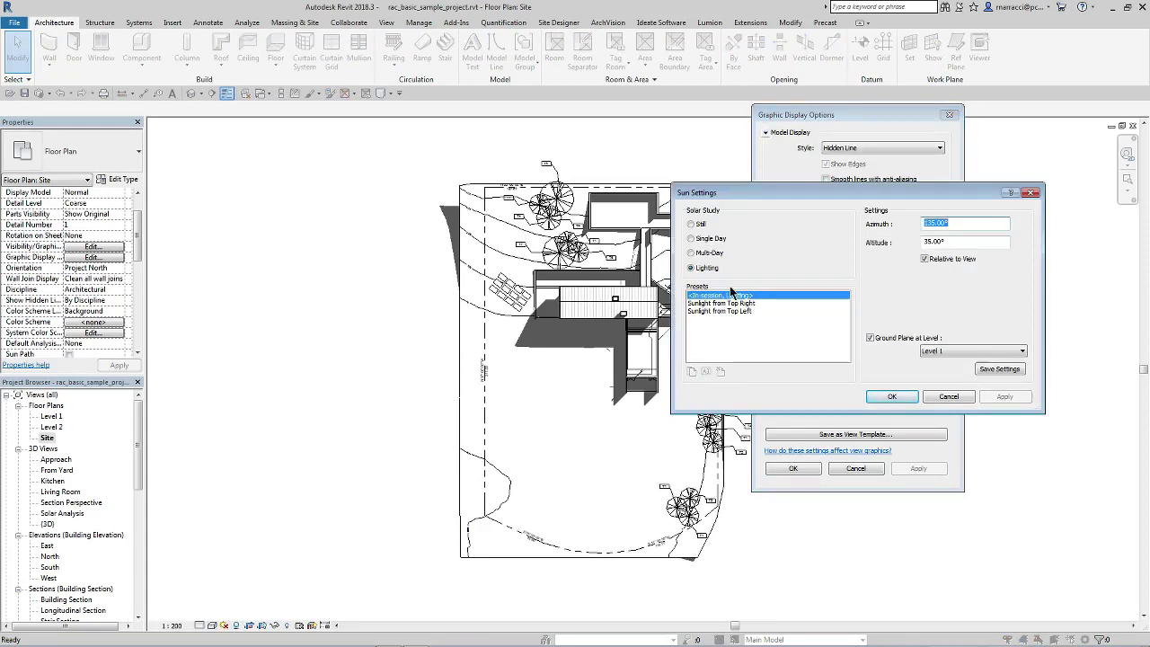
Set up a Single Day solar study from 10:00 AM to 4:00 PM with a 15-minute time interval.
left_click(691, 239)
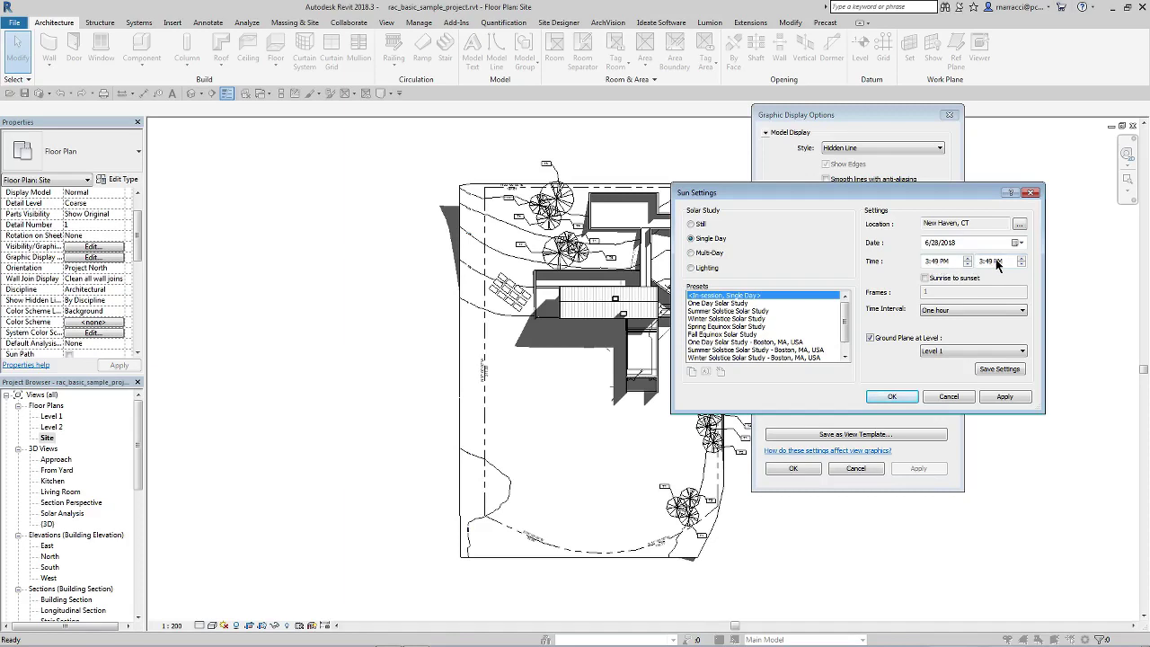
left_click(927, 262)
type("1000a")
left_click(980, 262)
type("4")
left_click(951, 310)
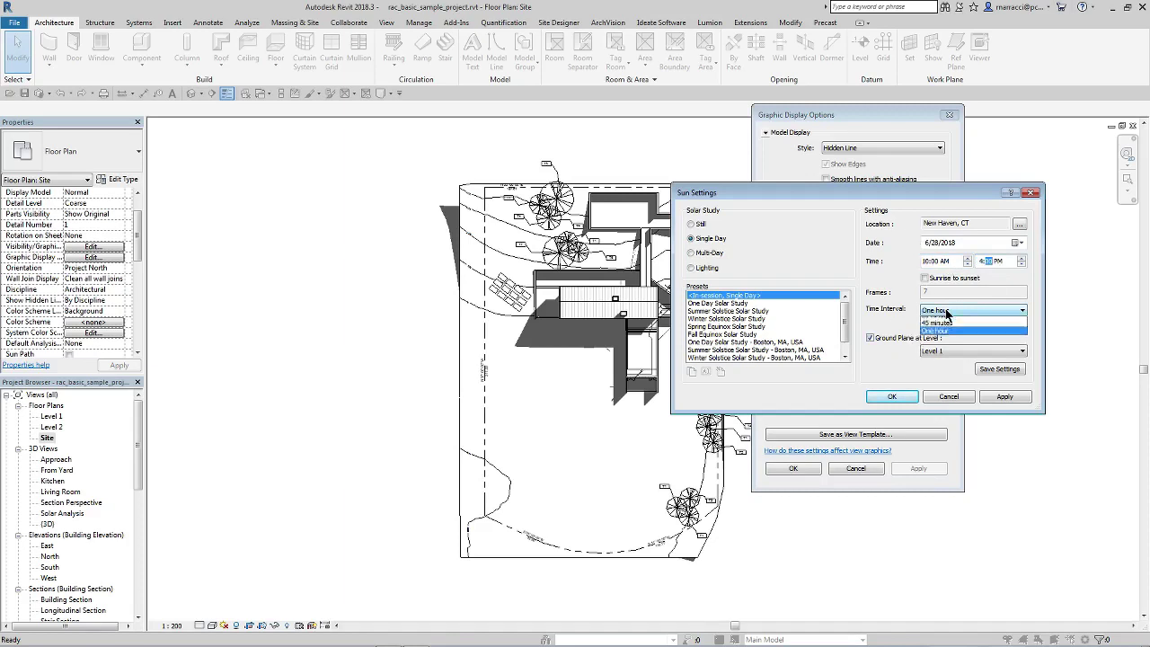
left_click(950, 327)
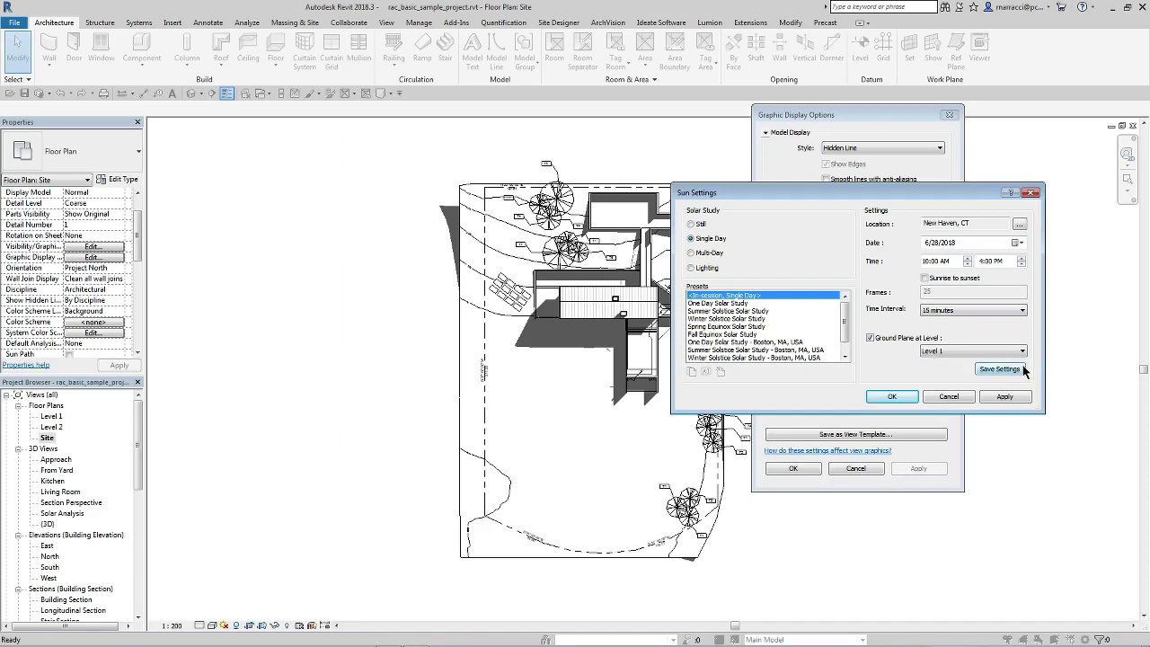
Switch the Site plan's solar study to Still, set it to 3/21/2018 at 10:00 AM, and apply the sun settings.
left_click(691, 225)
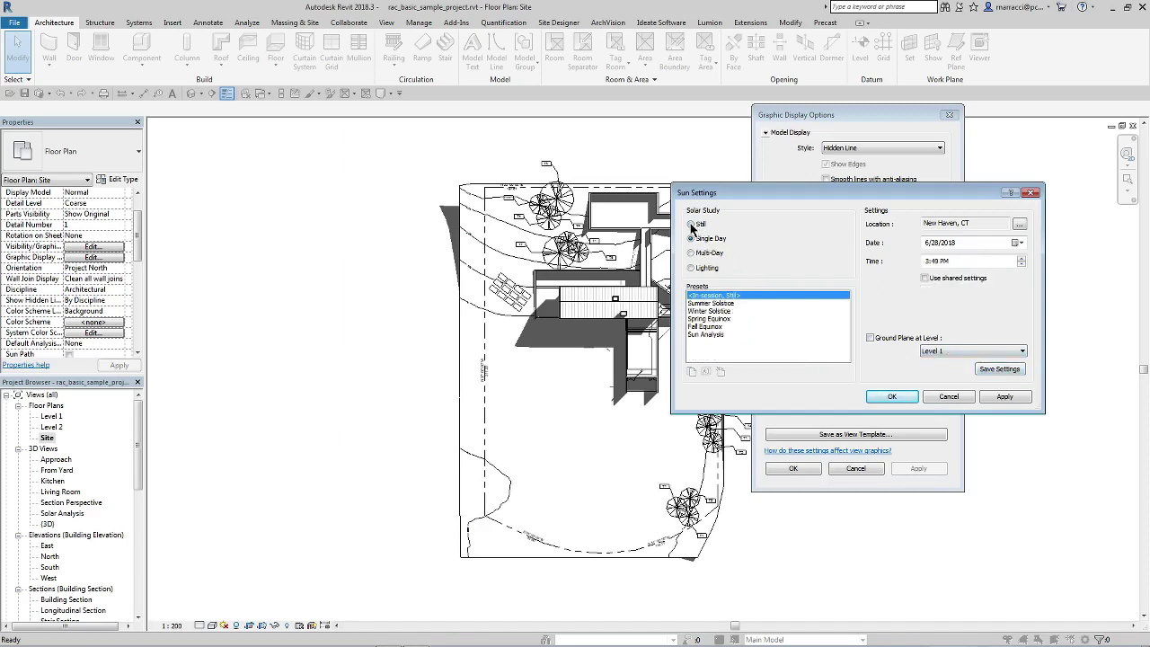
left_click(927, 243)
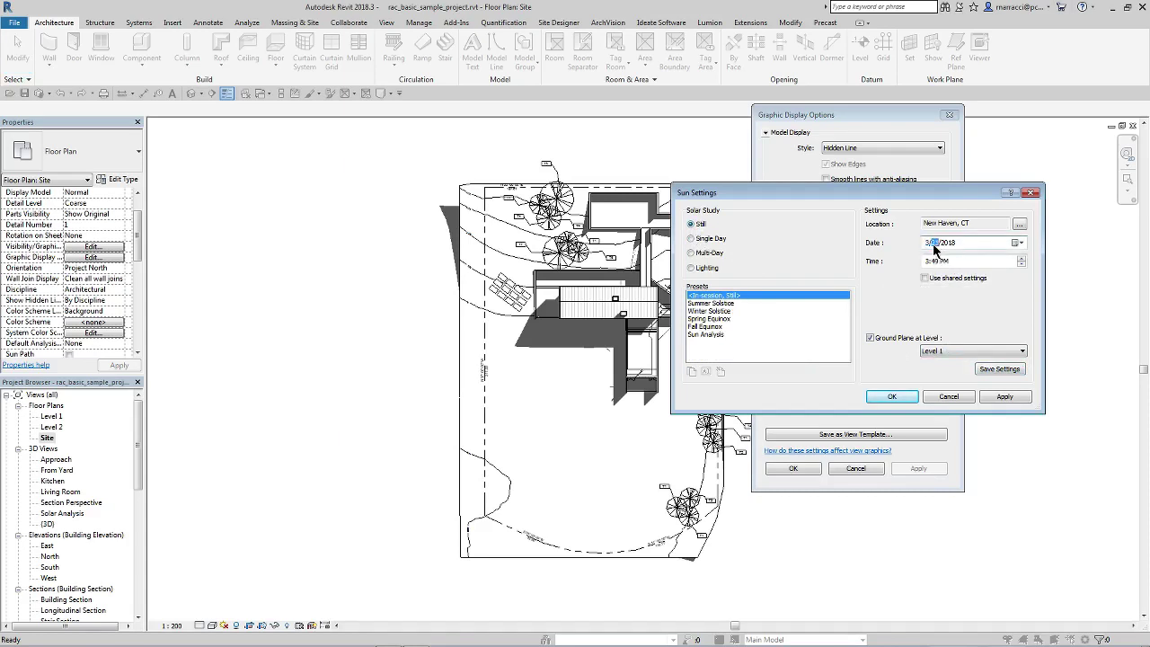
left_click(926, 262)
type("10")
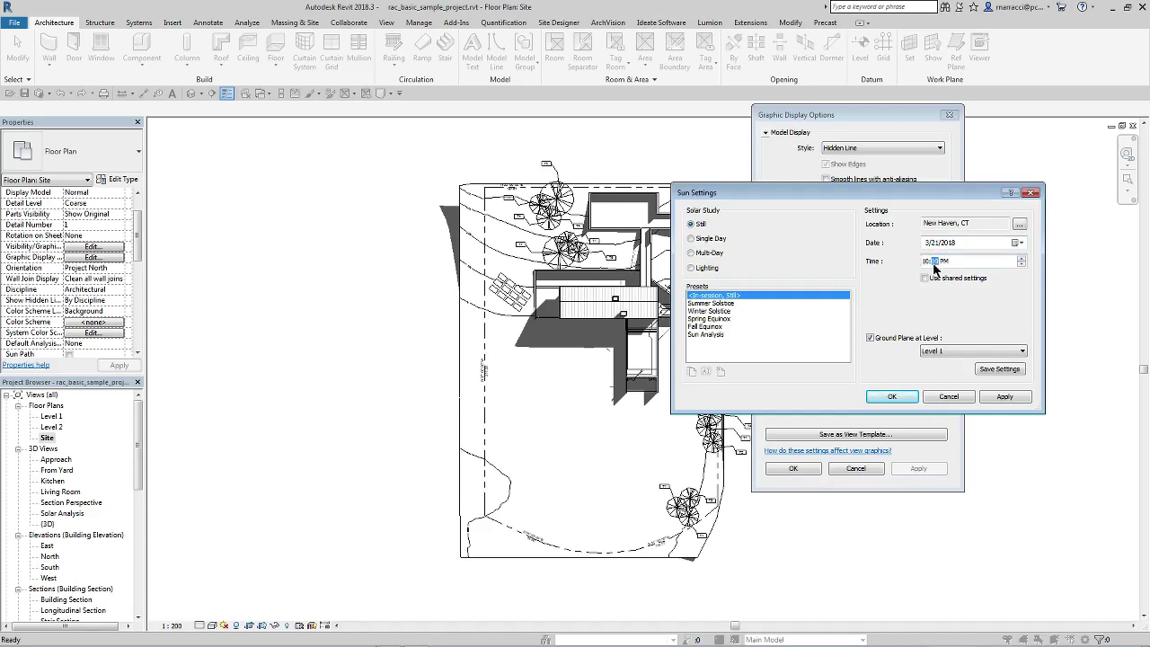
type("00a")
left_click(998, 396)
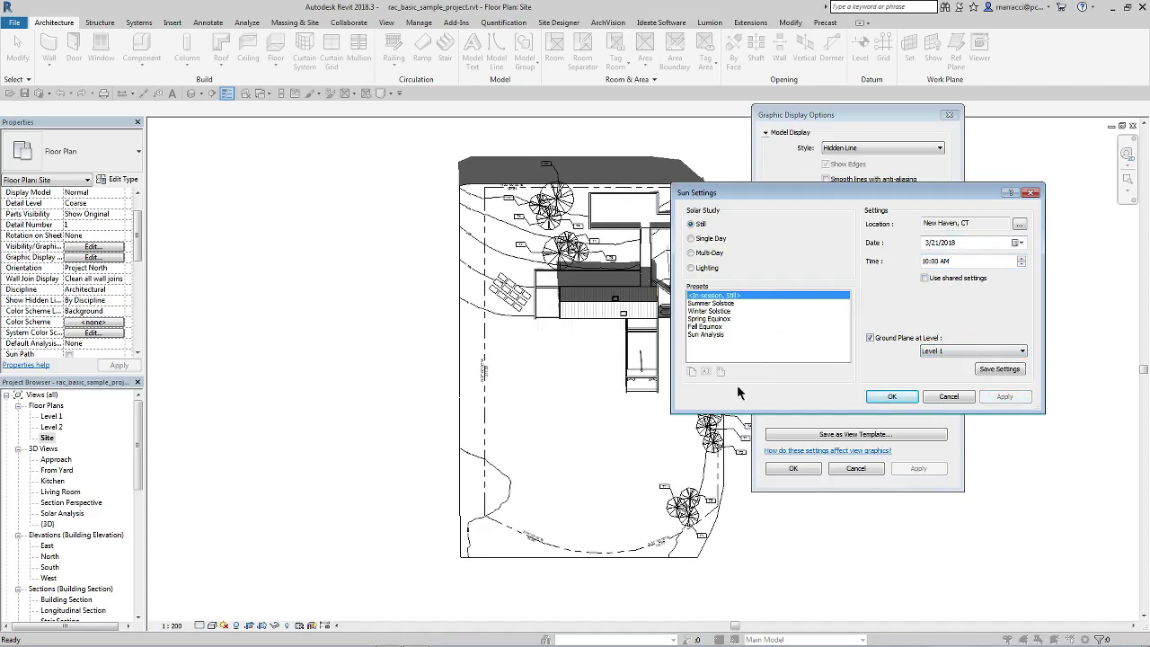
left_click(893, 396)
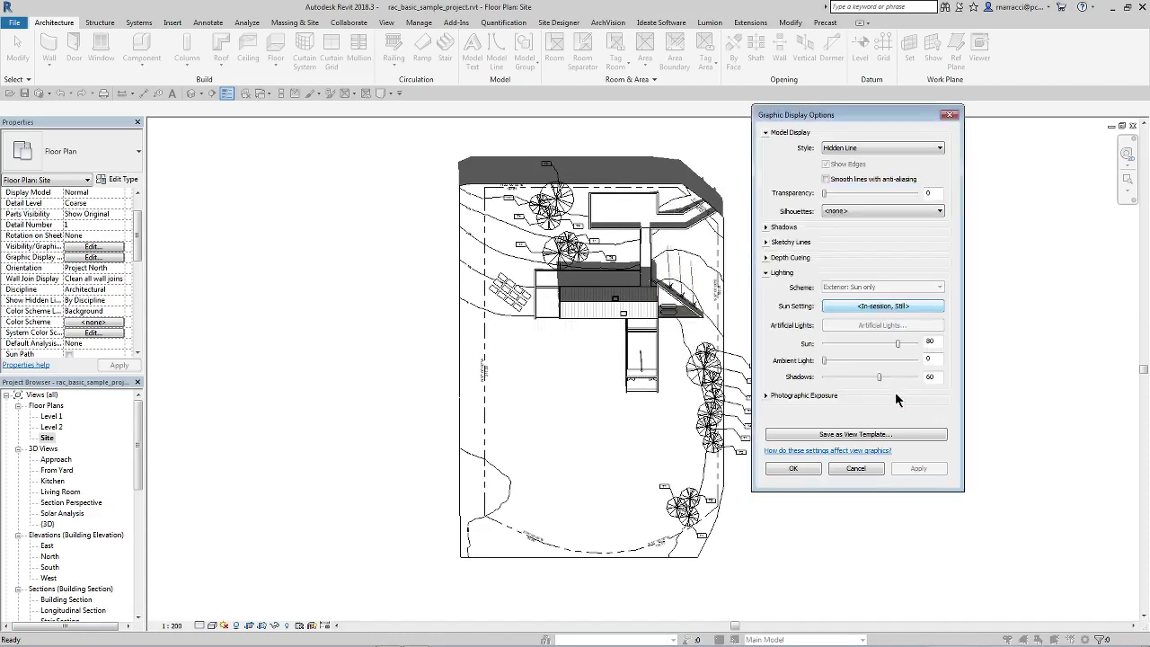
Accept the Site plan's graphic display options, tile the open views side by side and fit them to their windows.
left_click(799, 469)
left_click(282, 95)
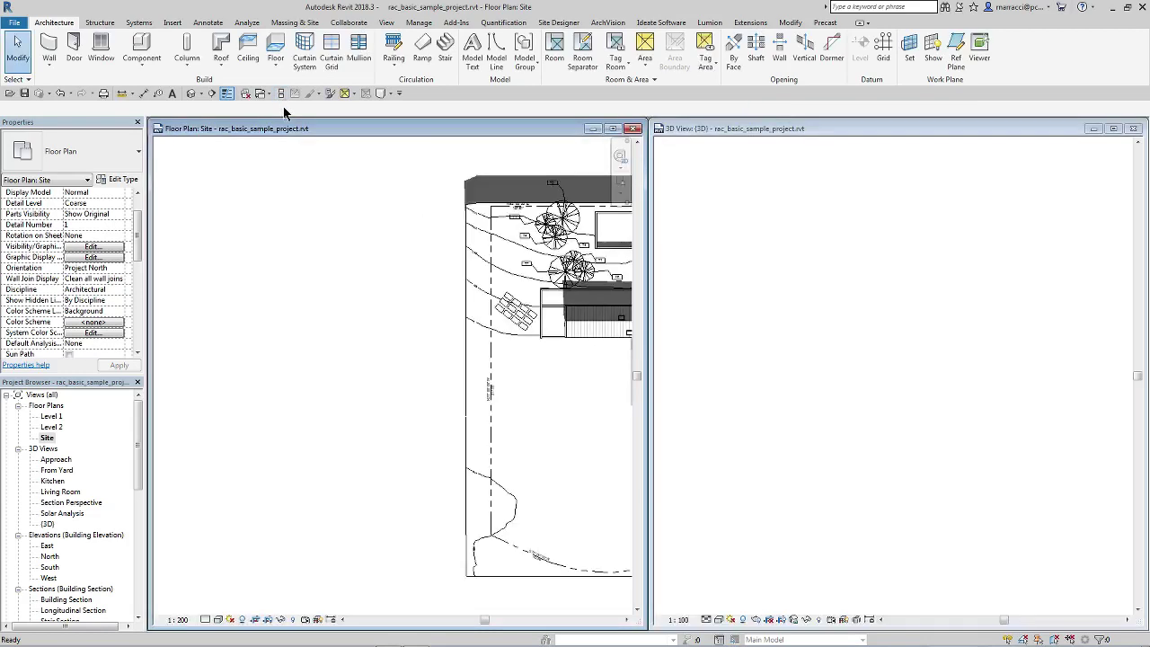
left_click(617, 185)
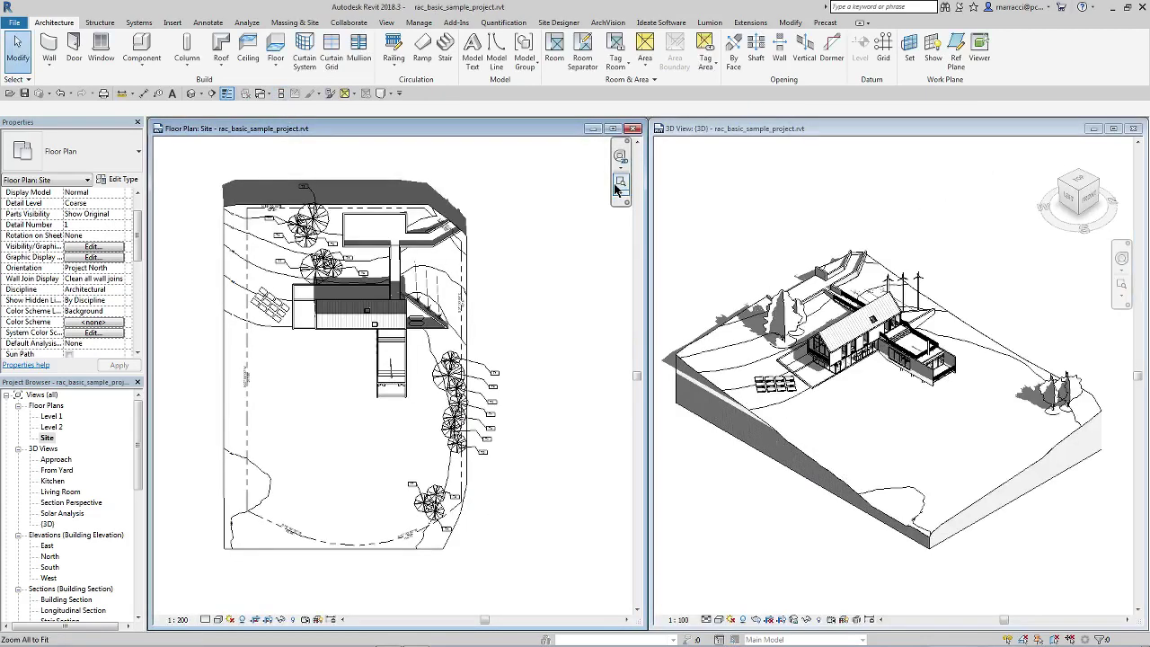
Turn the 3D view to Top and enlarge the house in both views to compare the shadows.
left_click(803, 478)
left_click(1077, 178)
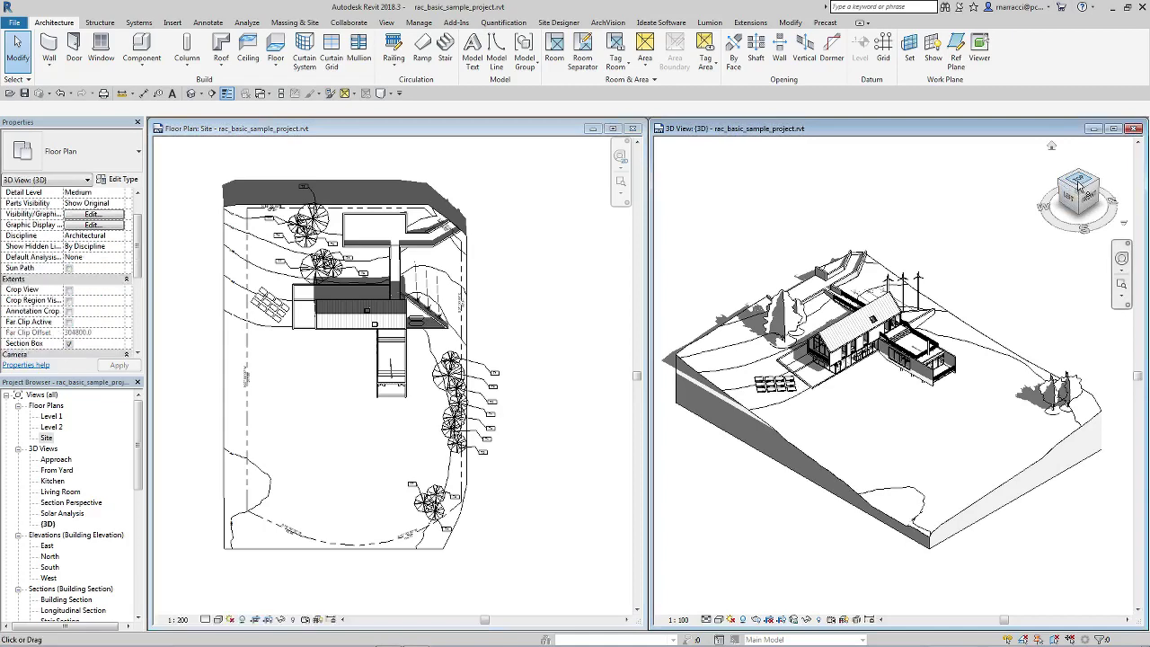
left_click(1094, 183)
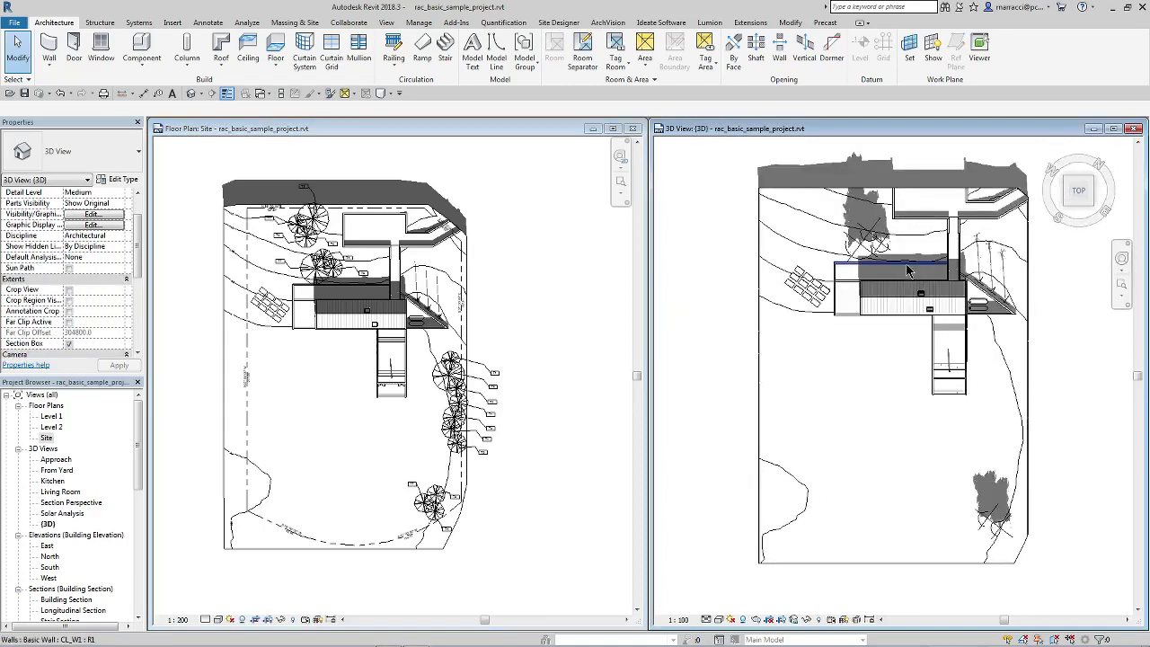
scroll(912, 272, "up", 4)
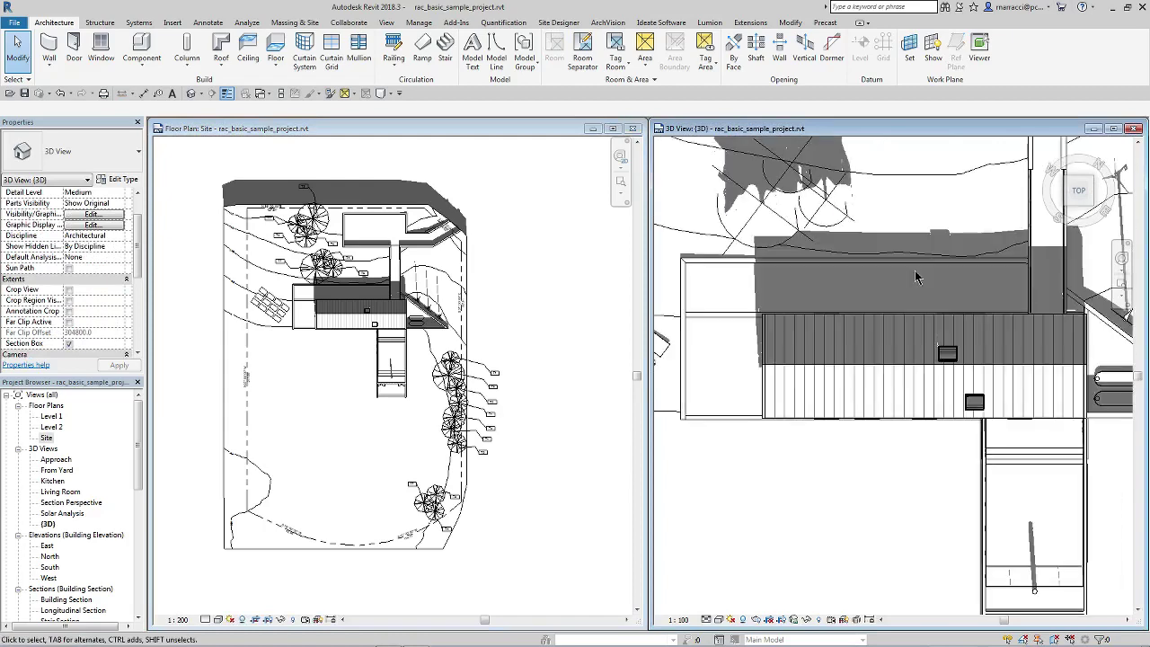
left_click(396, 162)
scroll(355, 321, "up", 4)
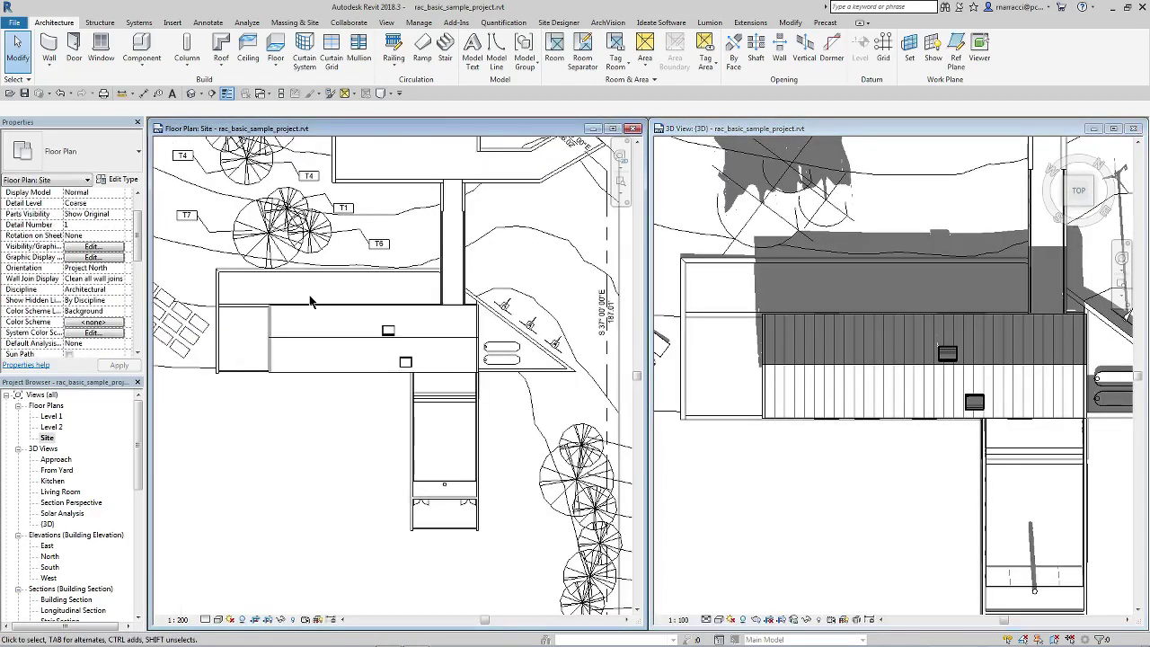
scroll(310, 301, "up", 2)
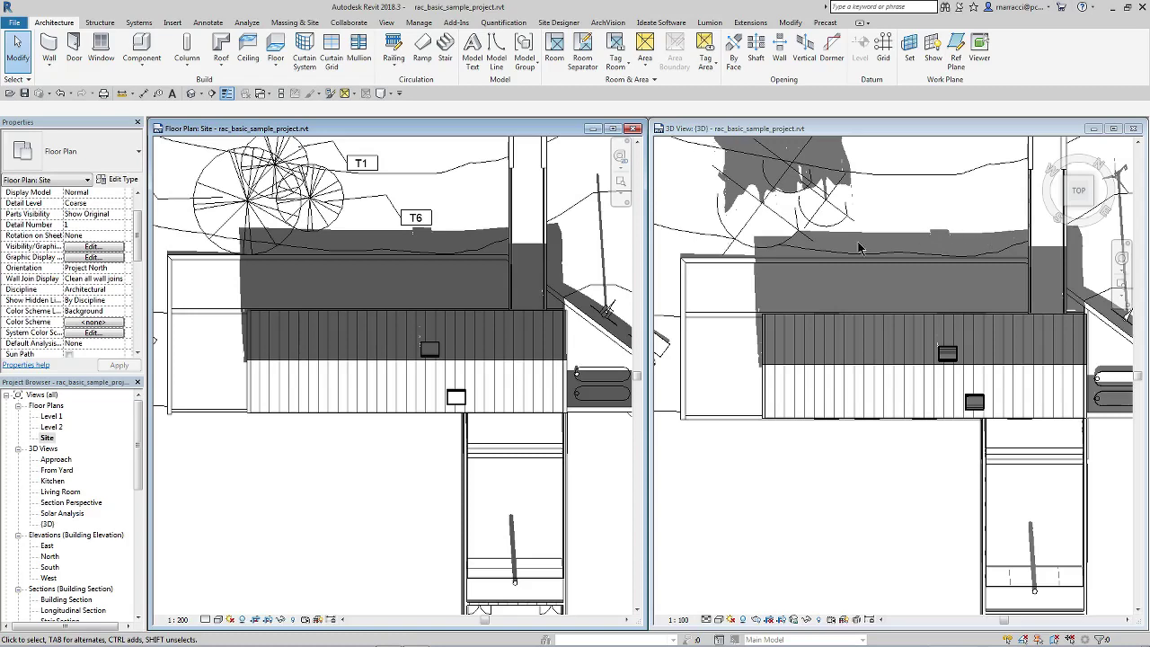
Hide the whole planting category in the 3D view using one of the trees north of the house.
left_click(744, 238)
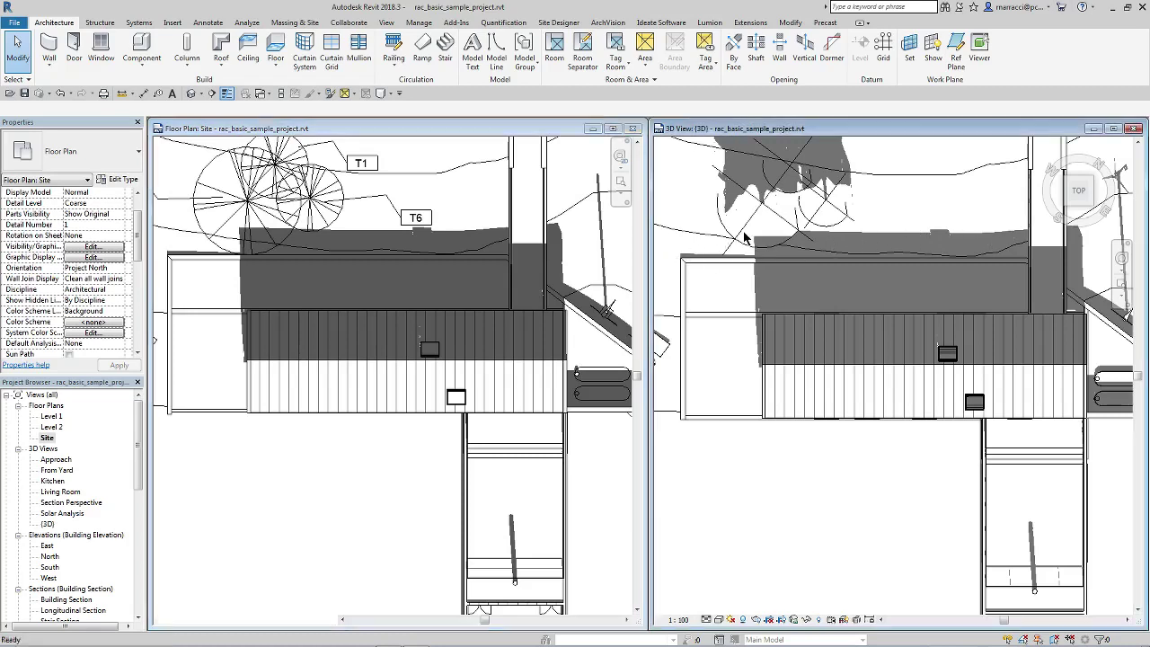
right_click(742, 233)
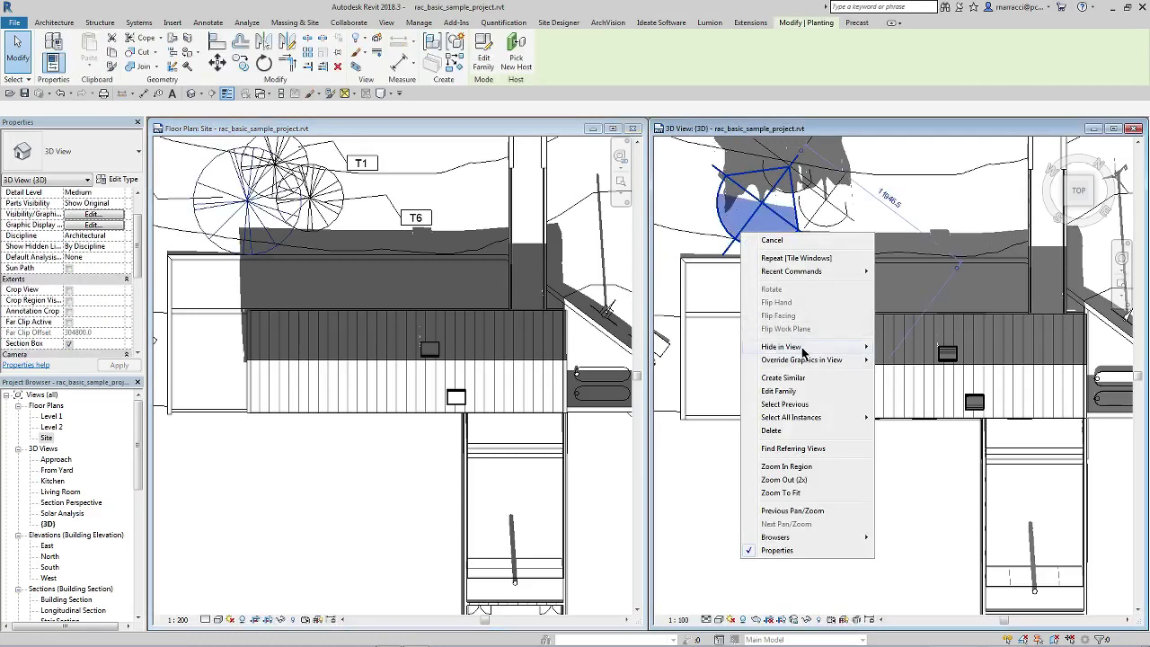
mouse_move(802, 349)
left_click(898, 360)
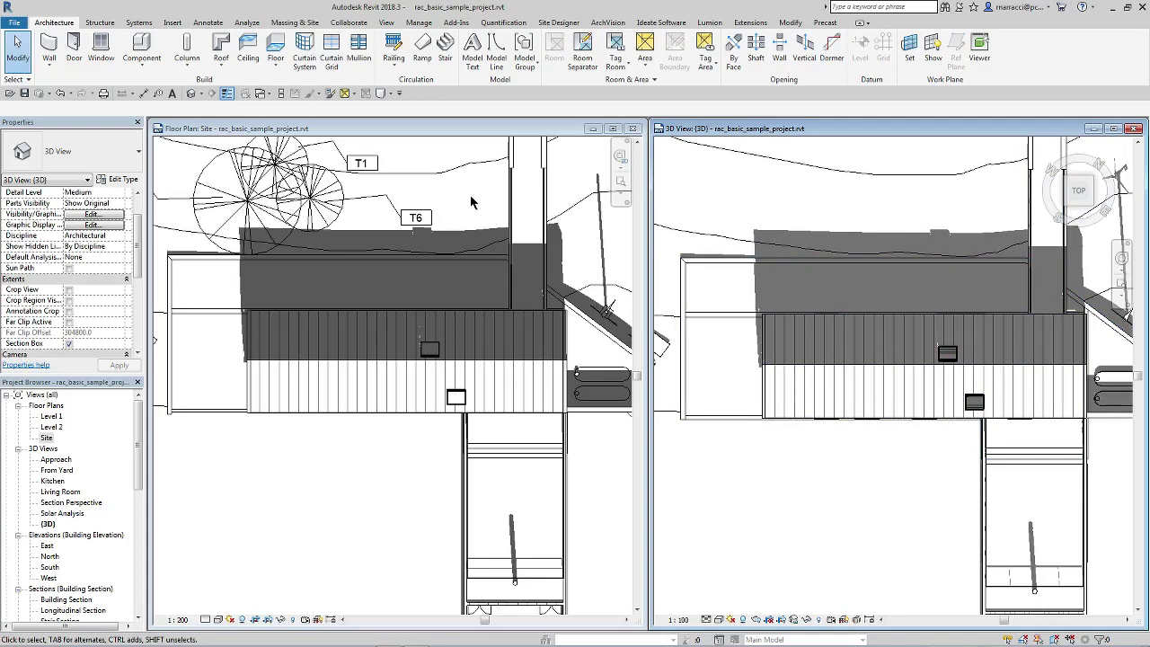
Maximize the 3D view and bring up its sun settings from the graphic display lighting options.
double_click(714, 133)
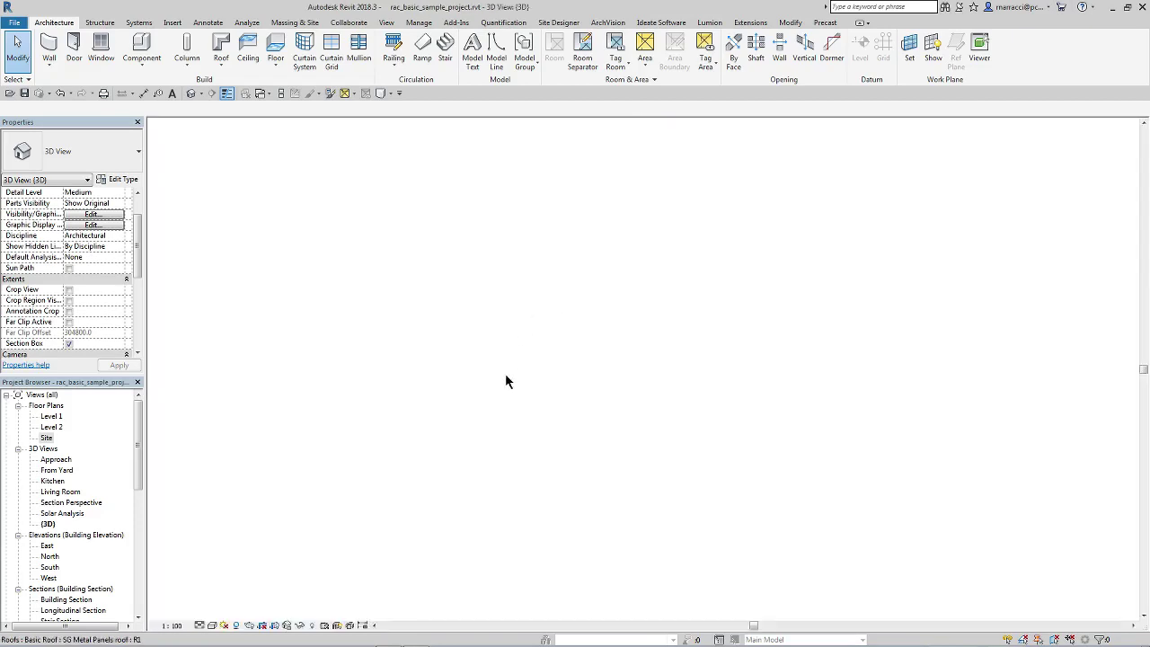
scroll(580, 420, "up", 2)
scroll(580, 421, "down", 2)
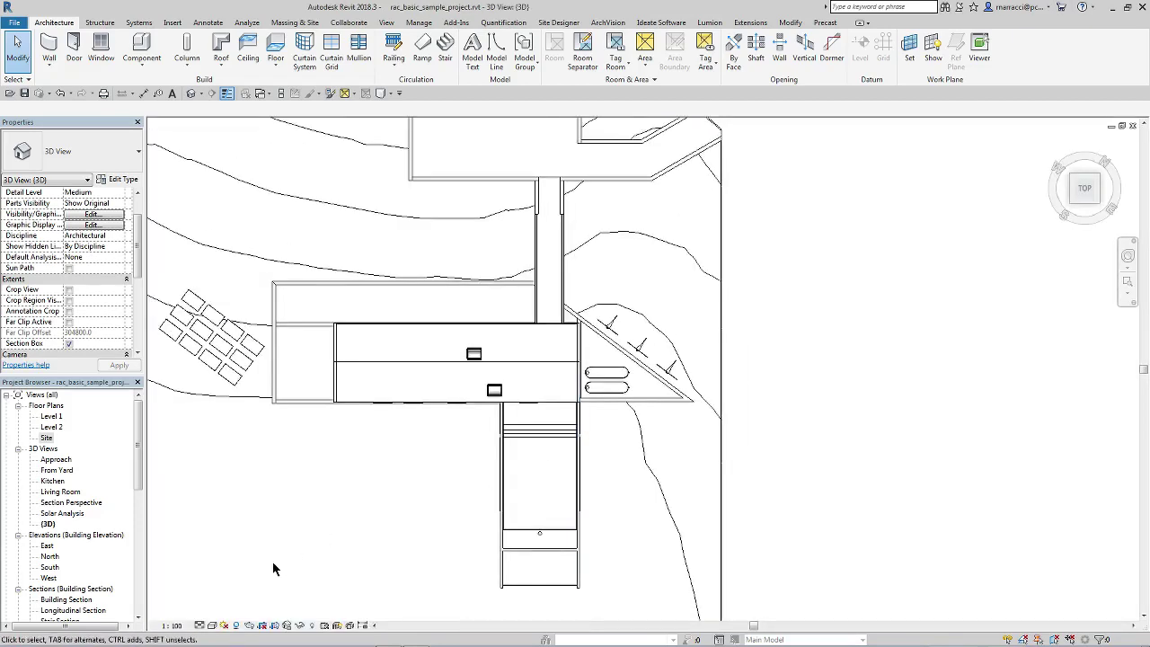
left_click(213, 625)
left_click(260, 536)
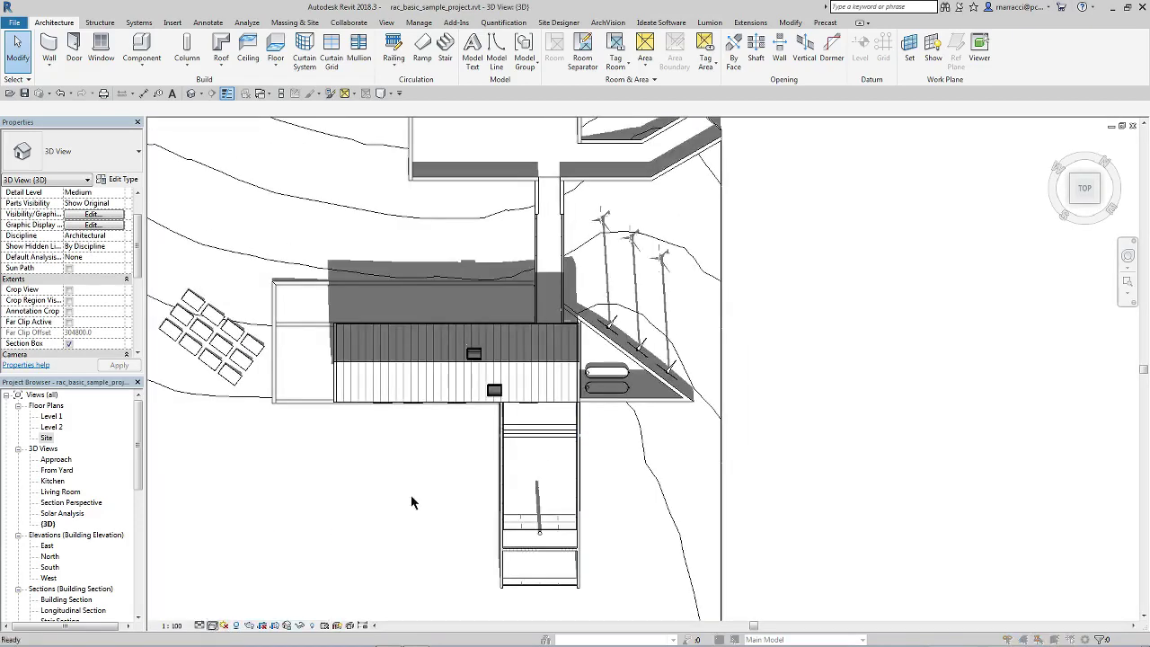
left_click(766, 272)
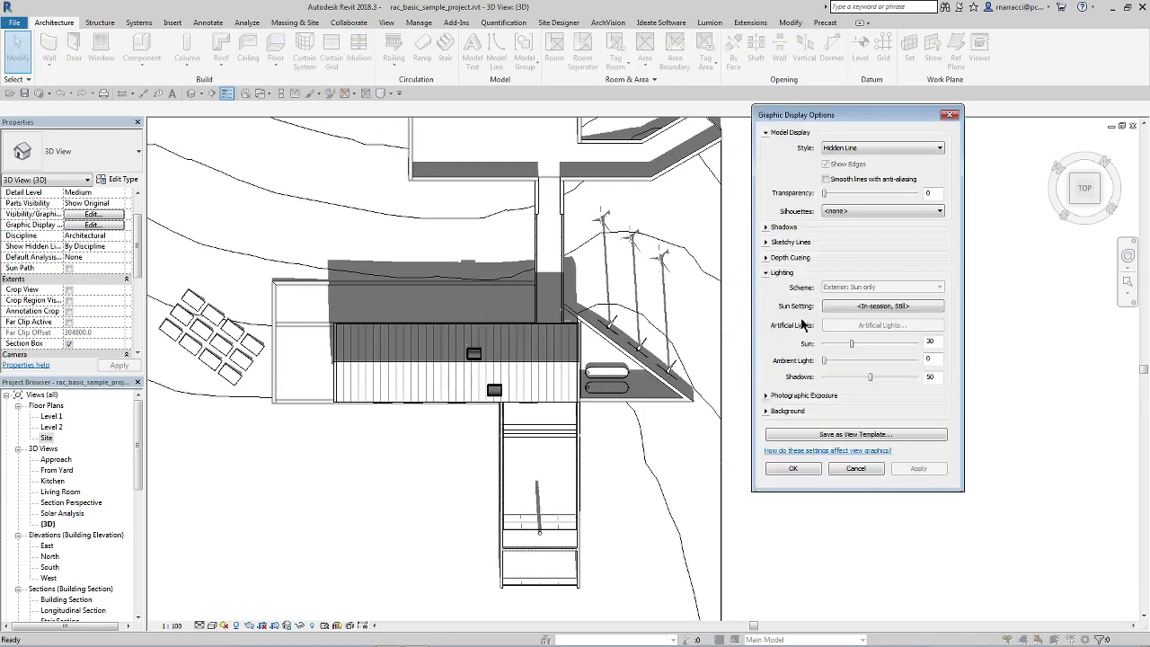
left_click(846, 307)
Set up a Single Day solar study from 4:00 AM to 4:00 PM with a 15-minute interval and apply it.
left_click(693, 240)
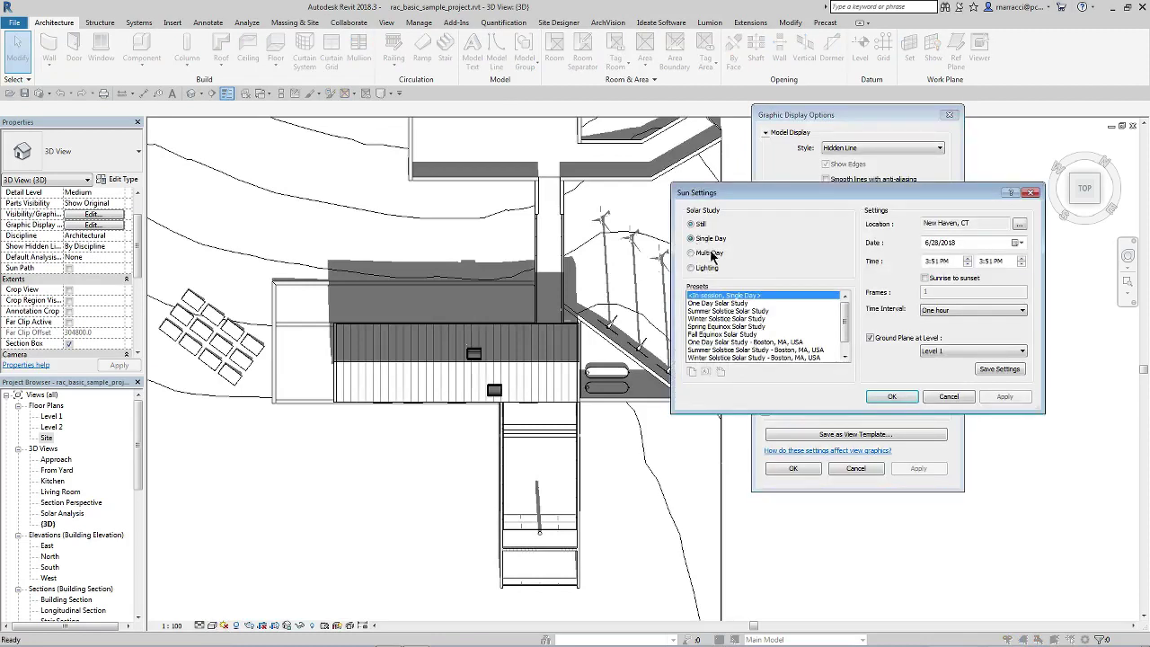
left_click(934, 261)
type("00")
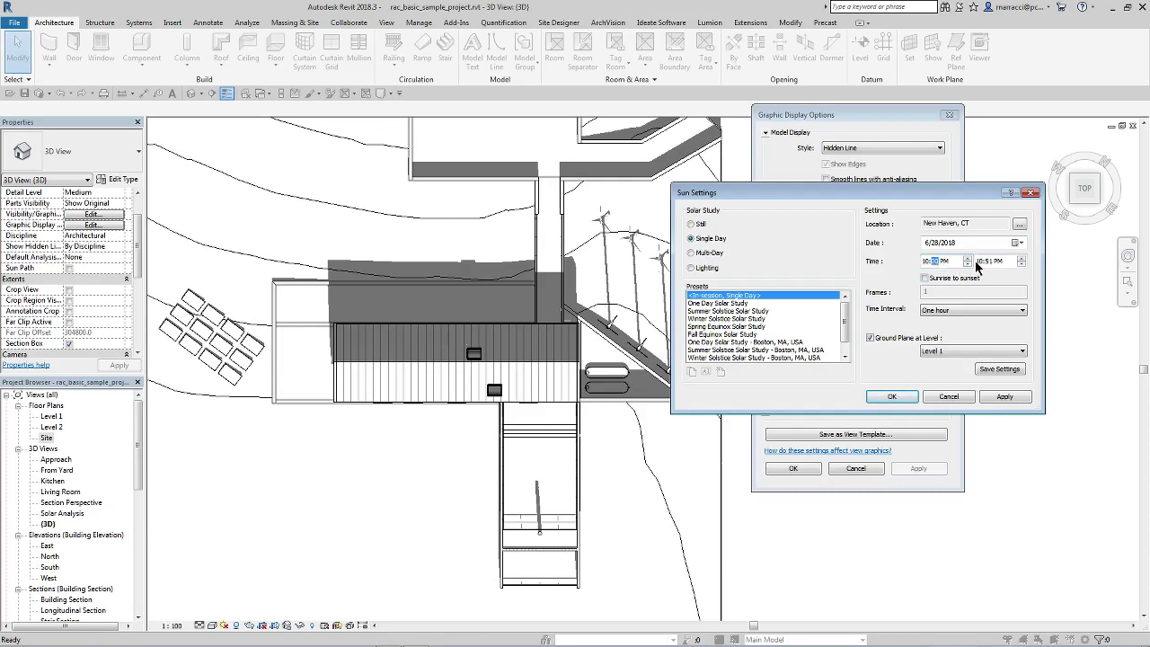
left_click(980, 261)
type("4")
left_click(946, 263)
key("a")
left_click(949, 312)
left_click(939, 321)
left_click(1004, 396)
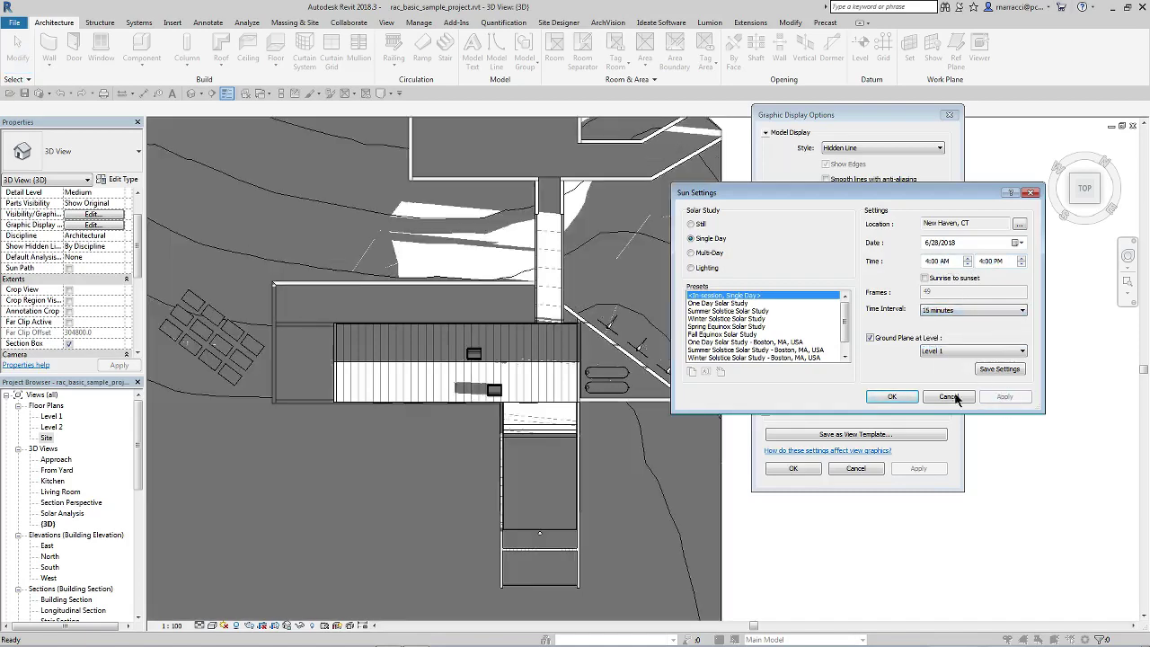
left_click(894, 396)
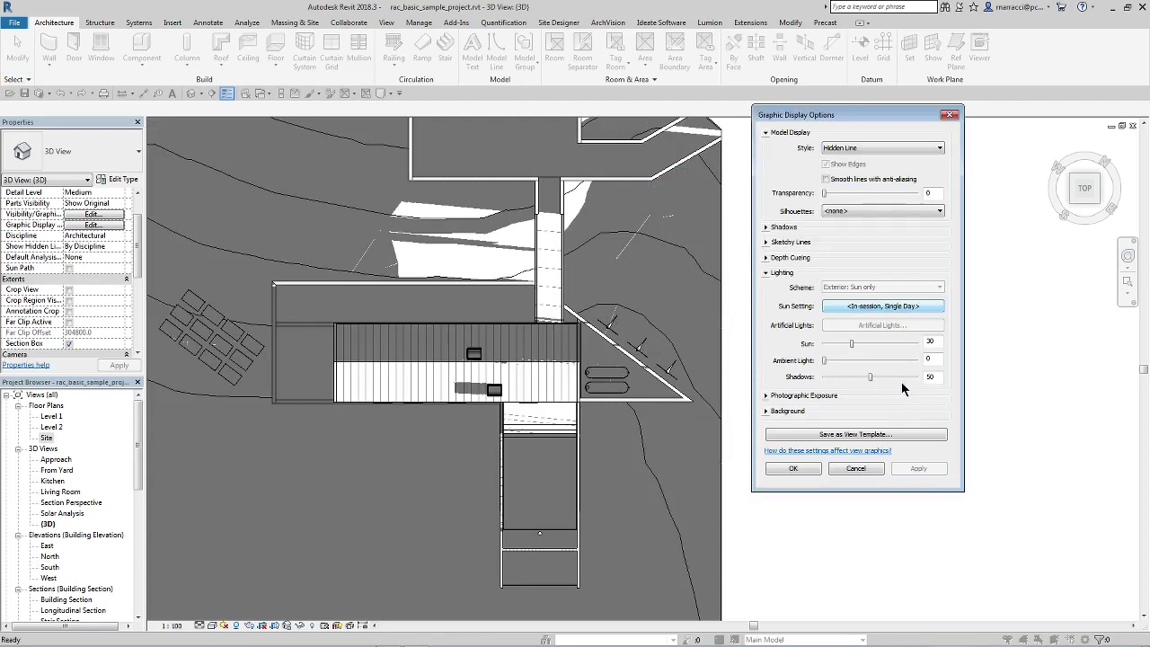
Set the Single Day study's start time to 10:00 AM and apply the sun settings to the 3D view.
left_click(876, 308)
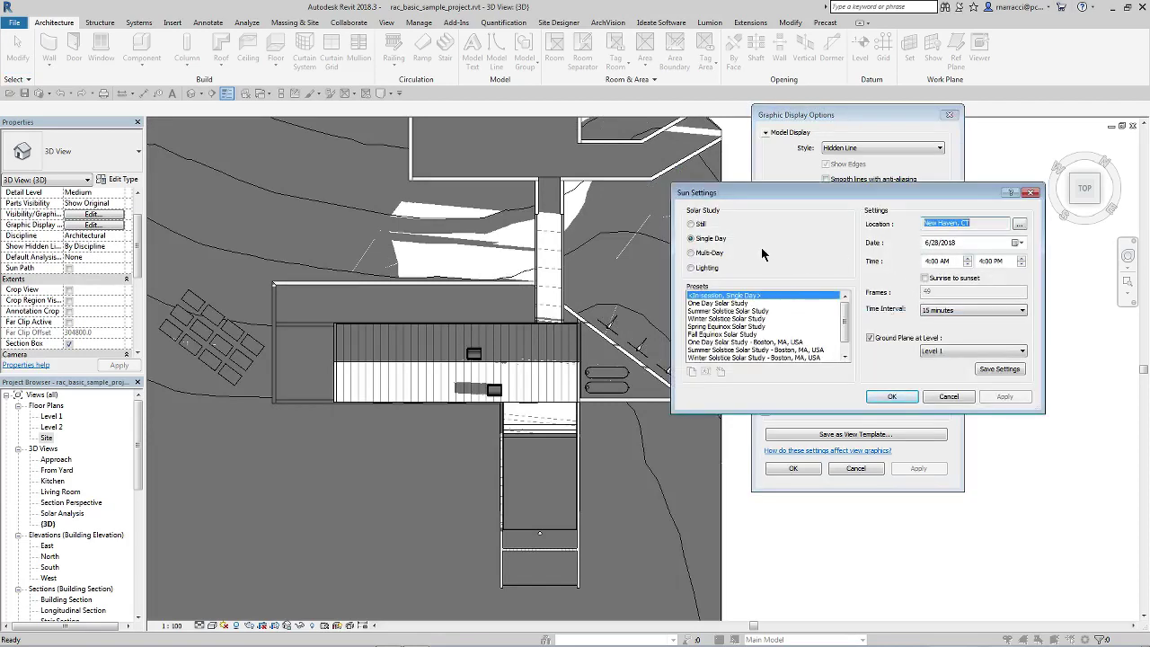
left_click(927, 261)
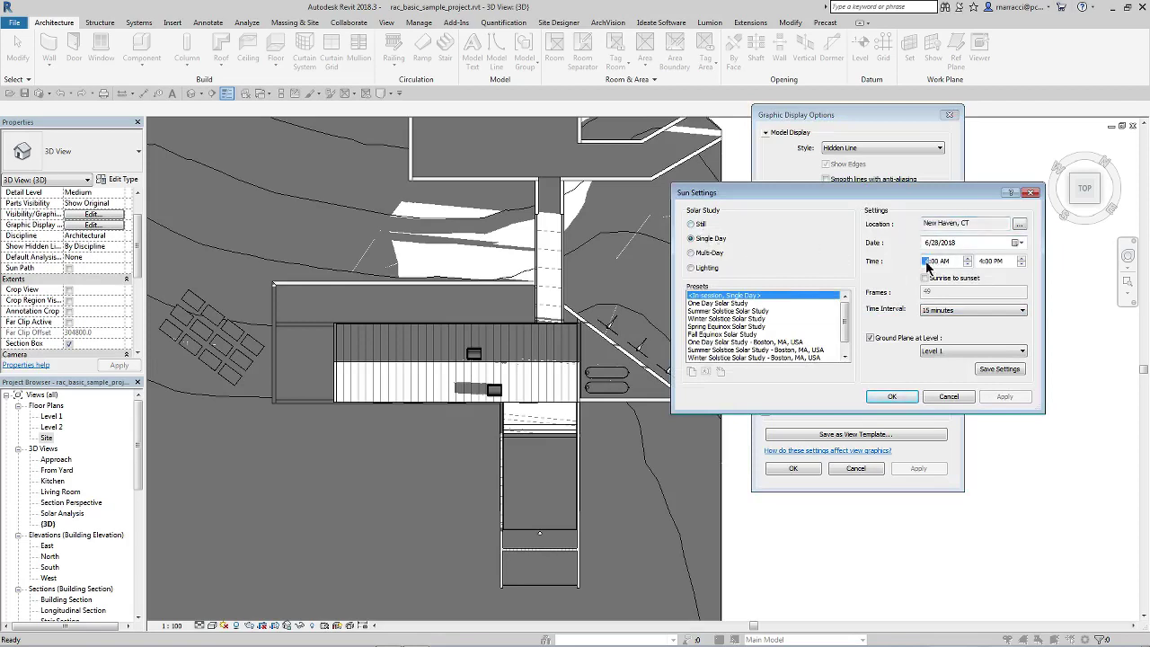
type("10")
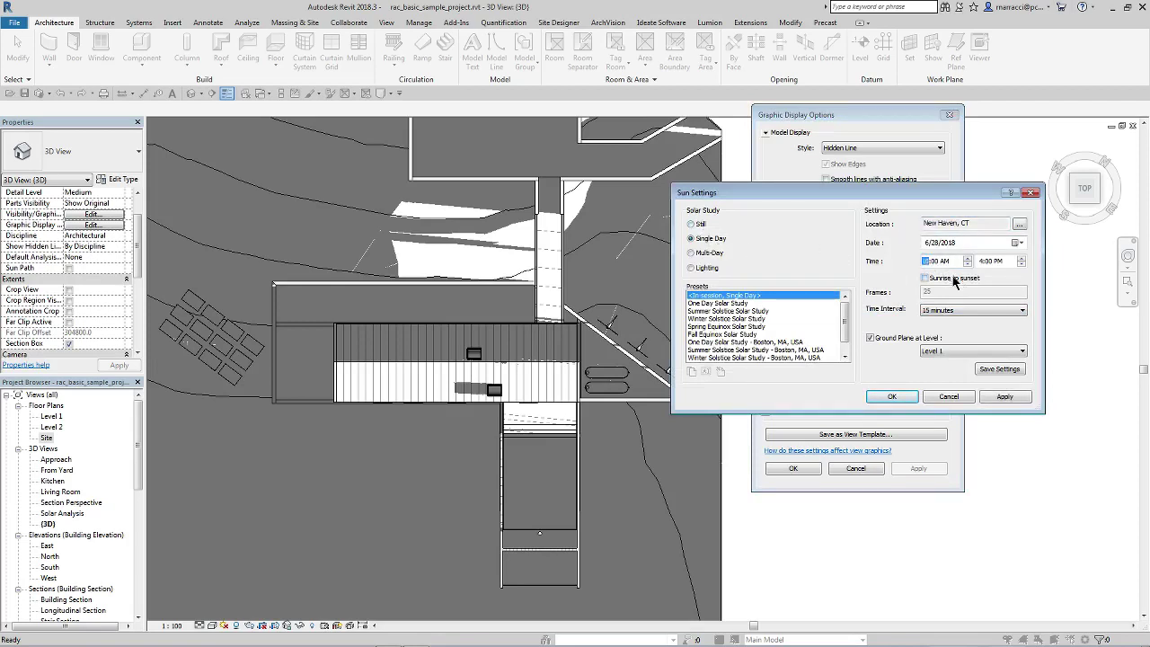
left_click(1005, 398)
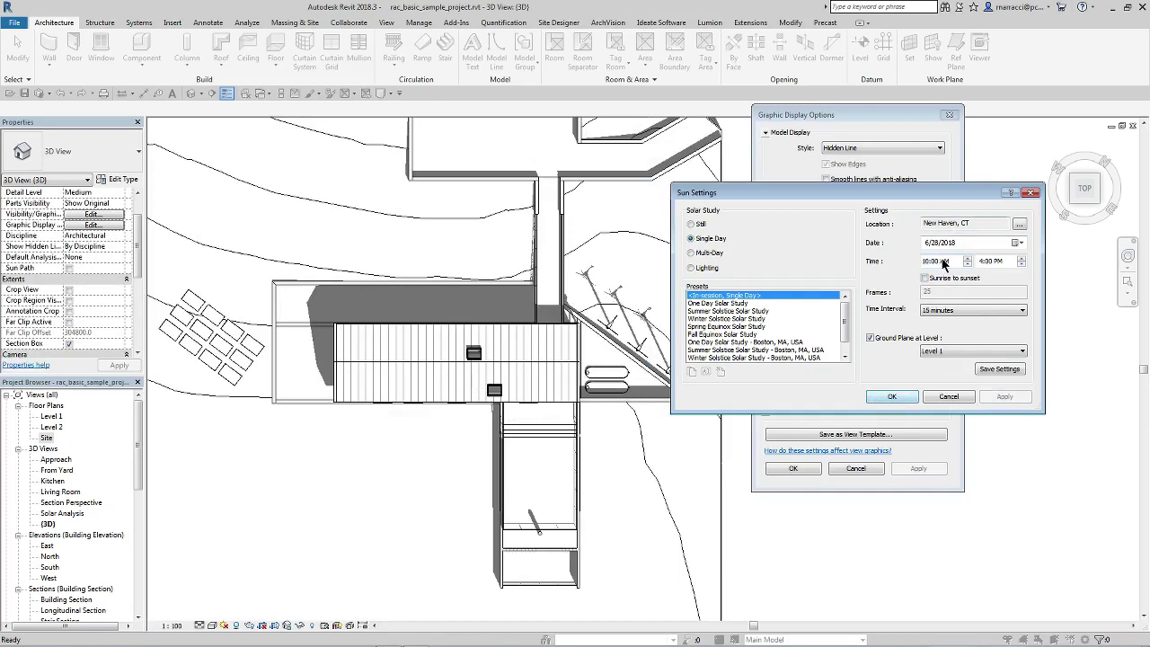
left_click(891, 396)
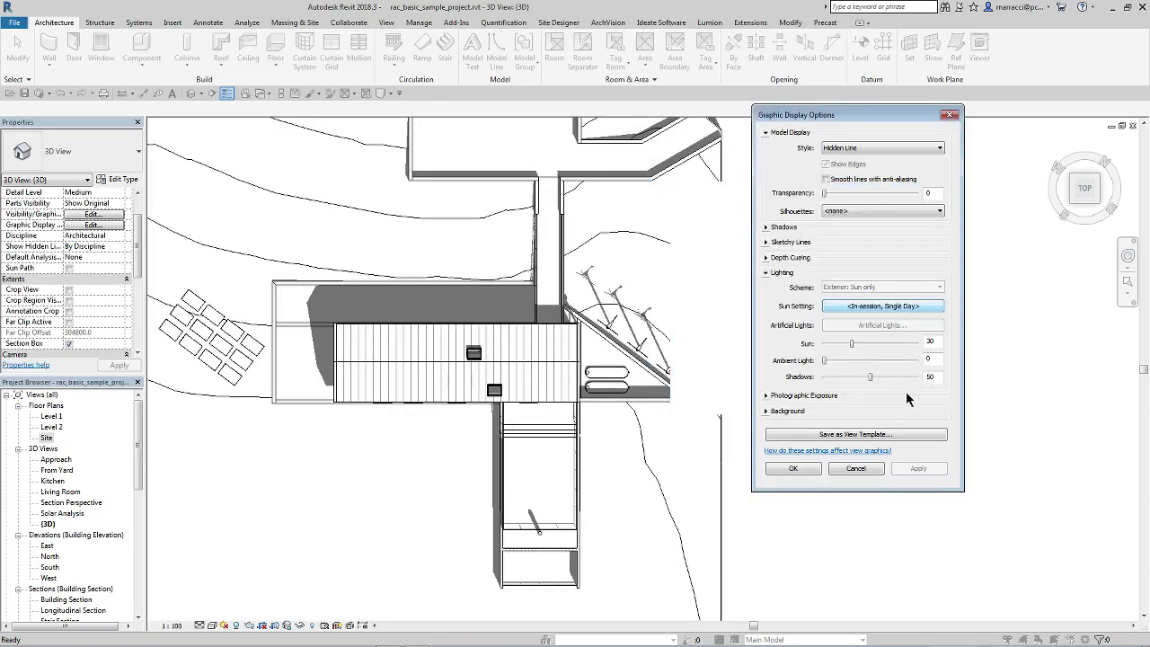
left_click(794, 469)
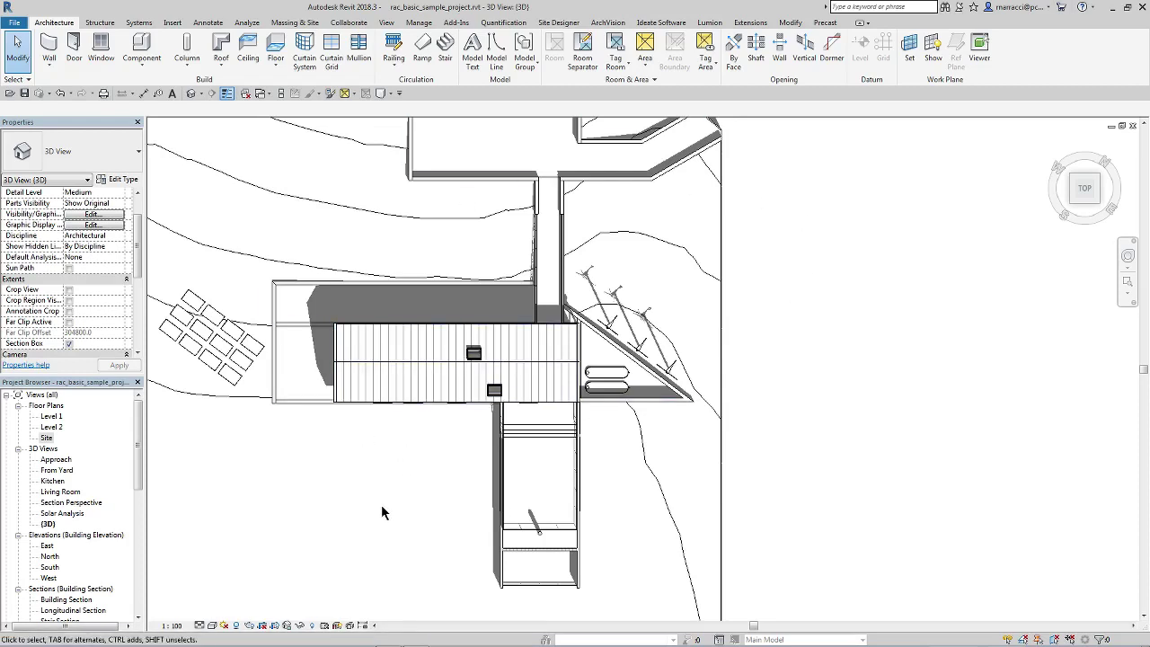
Bring up the solar study export's length and format options, and close them without exporting.
left_click(224, 625)
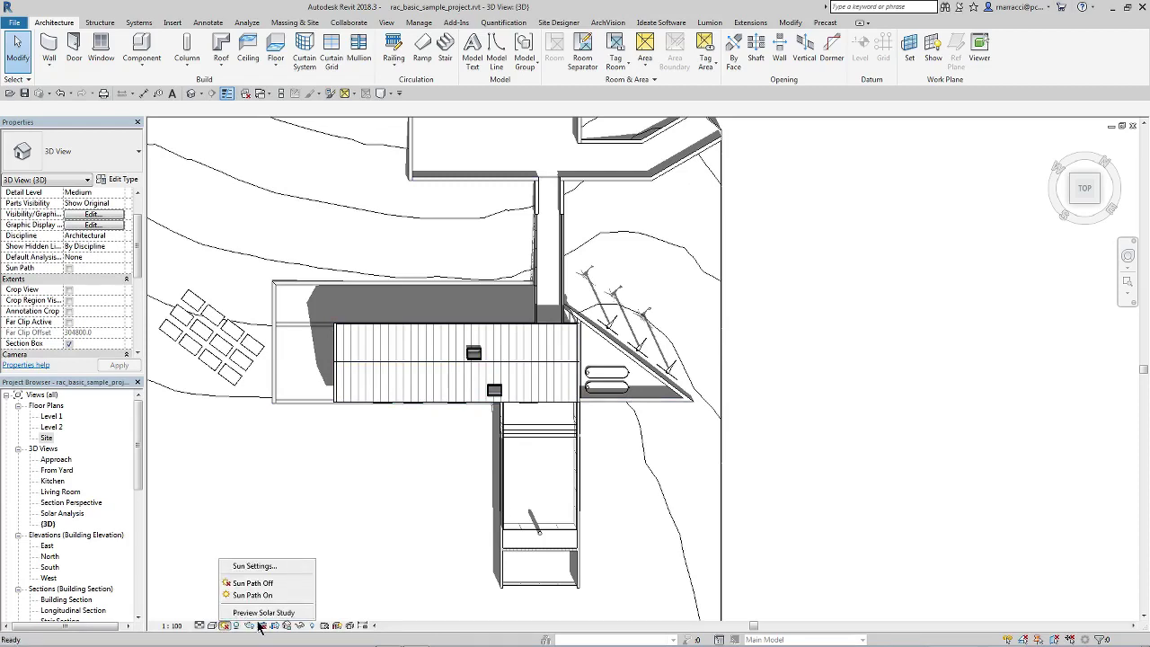
left_click(15, 26)
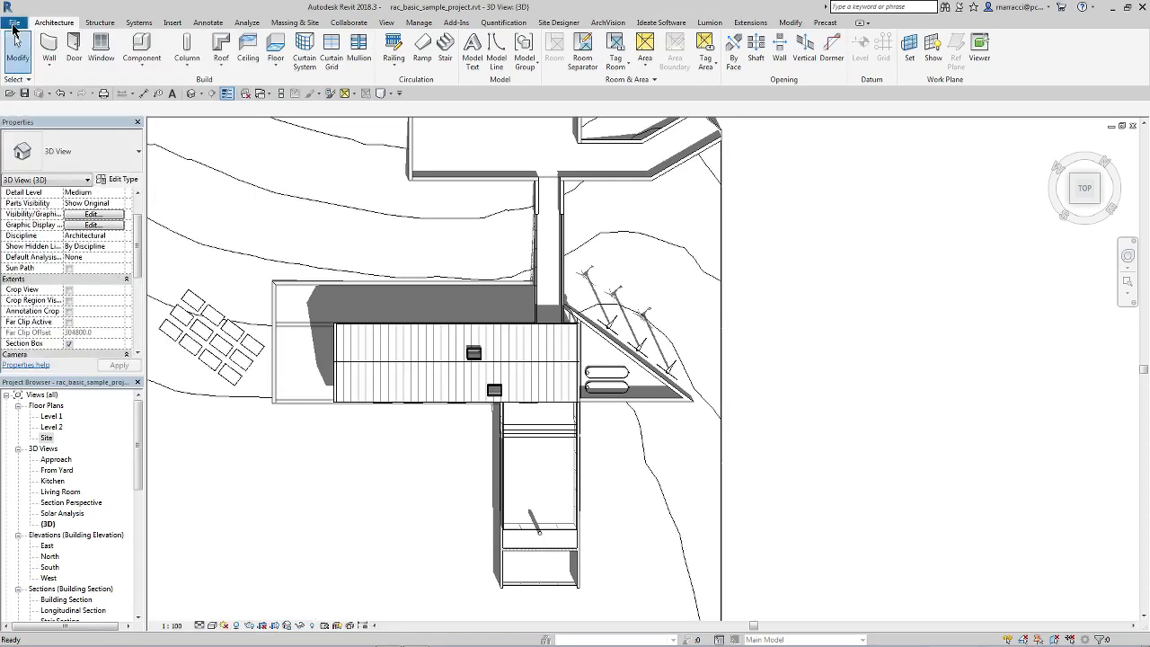
left_click(15, 25)
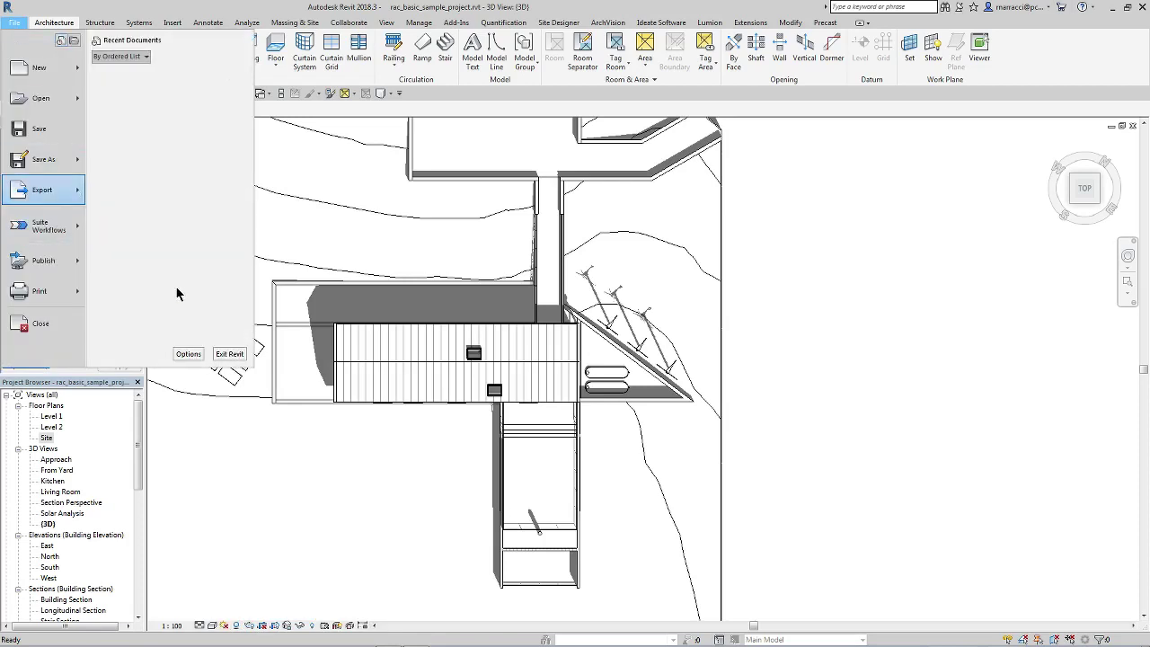
mouse_move(207, 330)
left_click(275, 340)
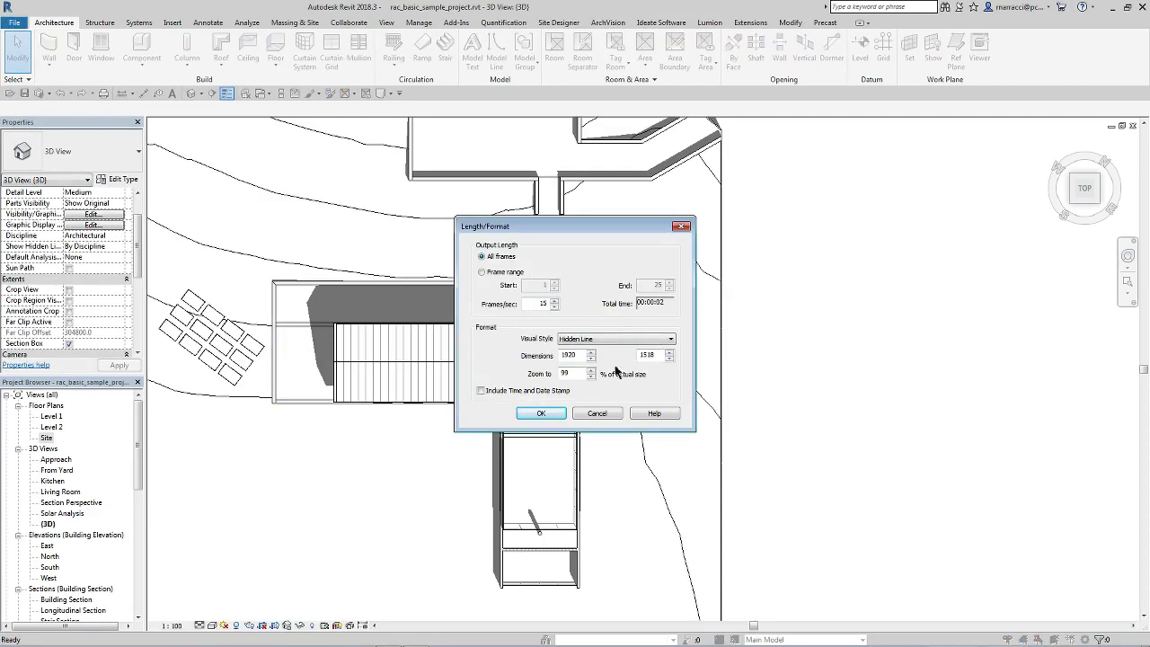
left_click(596, 413)
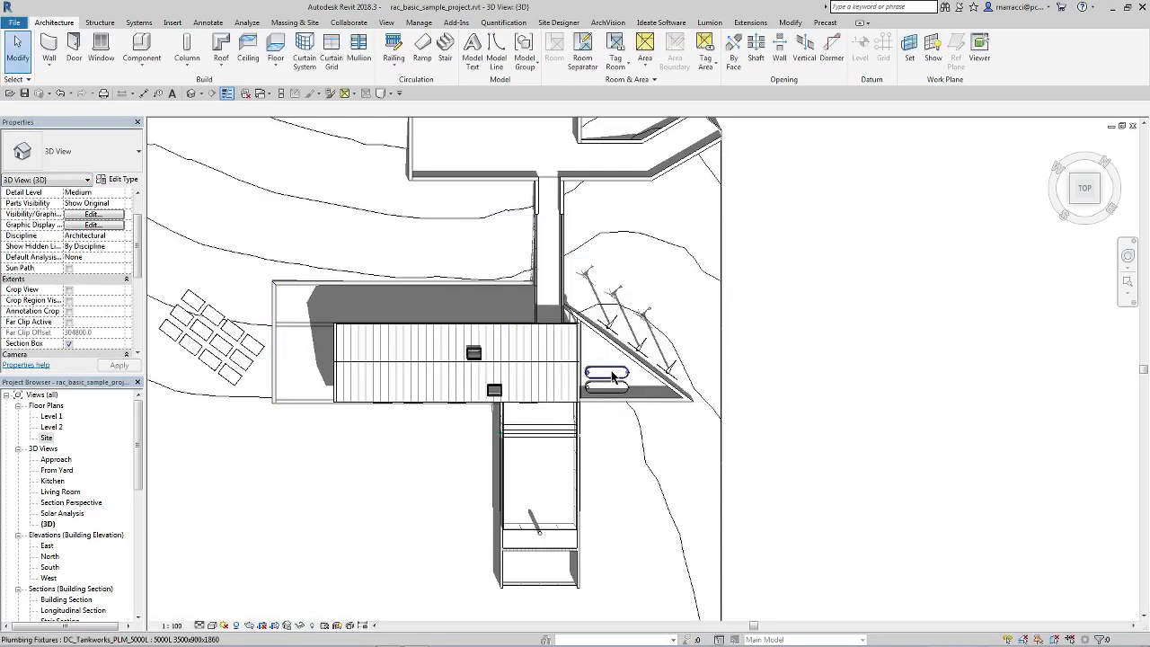
Preview the solar study in the 3D view and play its animation.
left_click(224, 626)
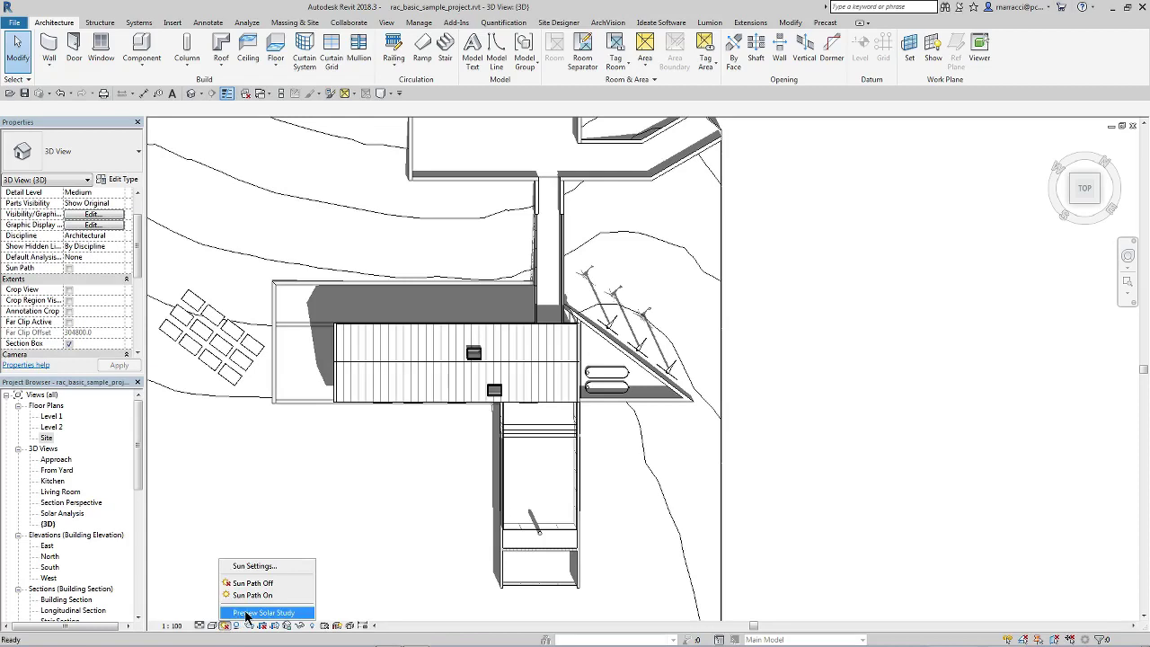
left_click(246, 613)
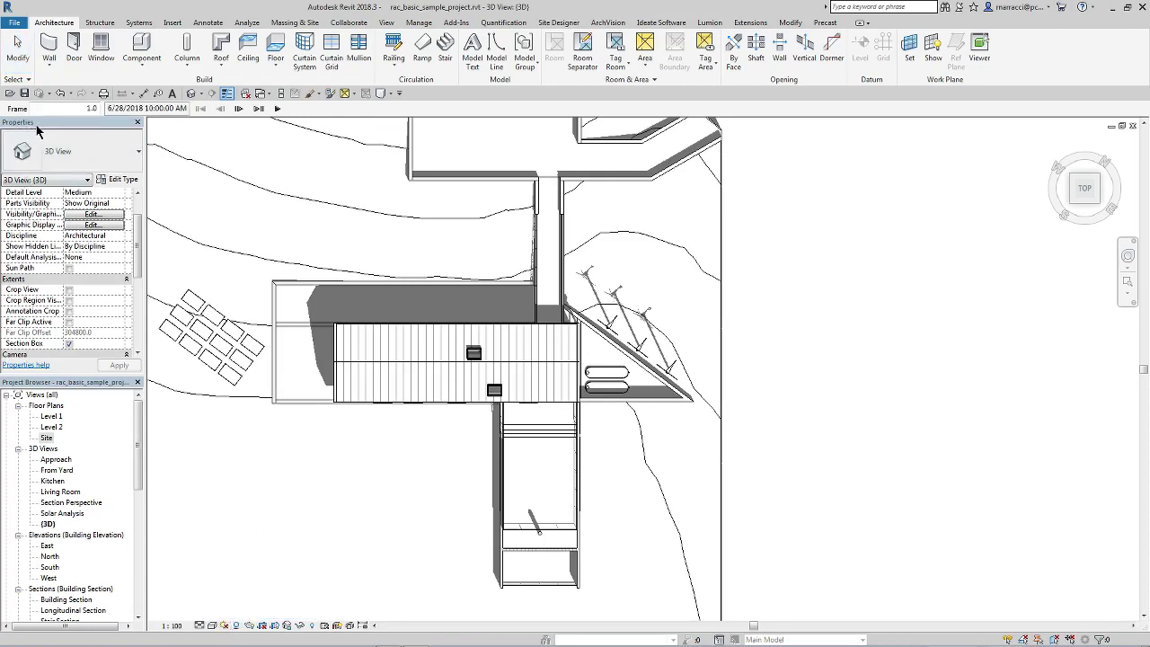
left_click(277, 109)
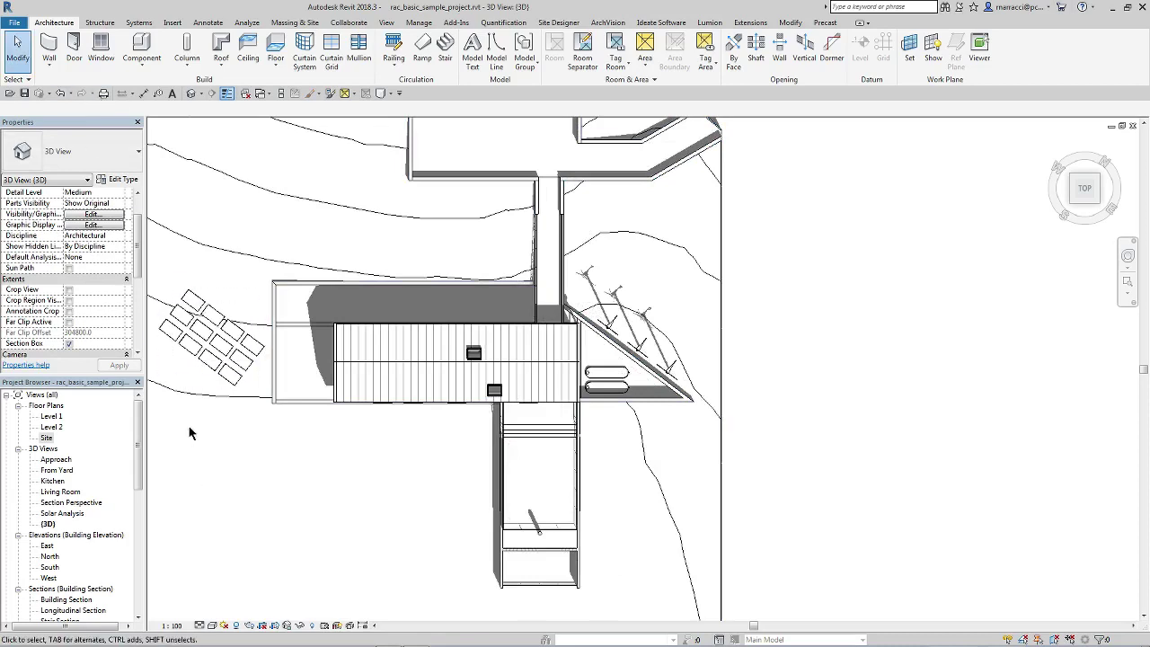
Preview the solar study again, jump to frame 10 and leave the preview.
left_click(224, 624)
left_click(241, 616)
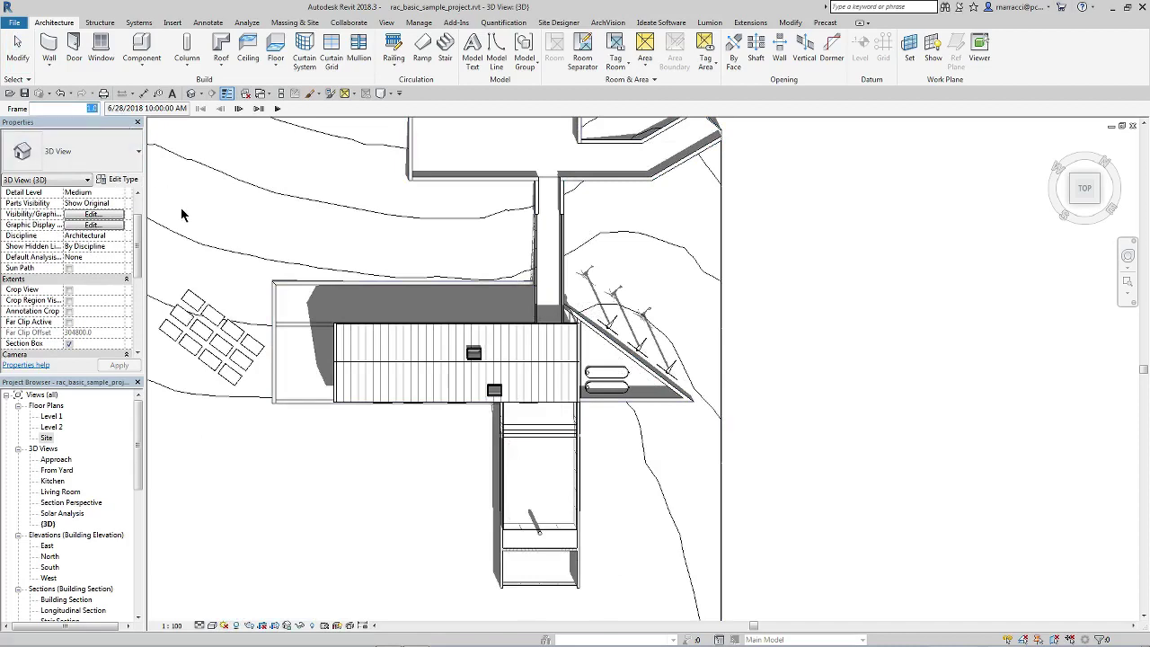
type("1")
type("0")
key("Return")
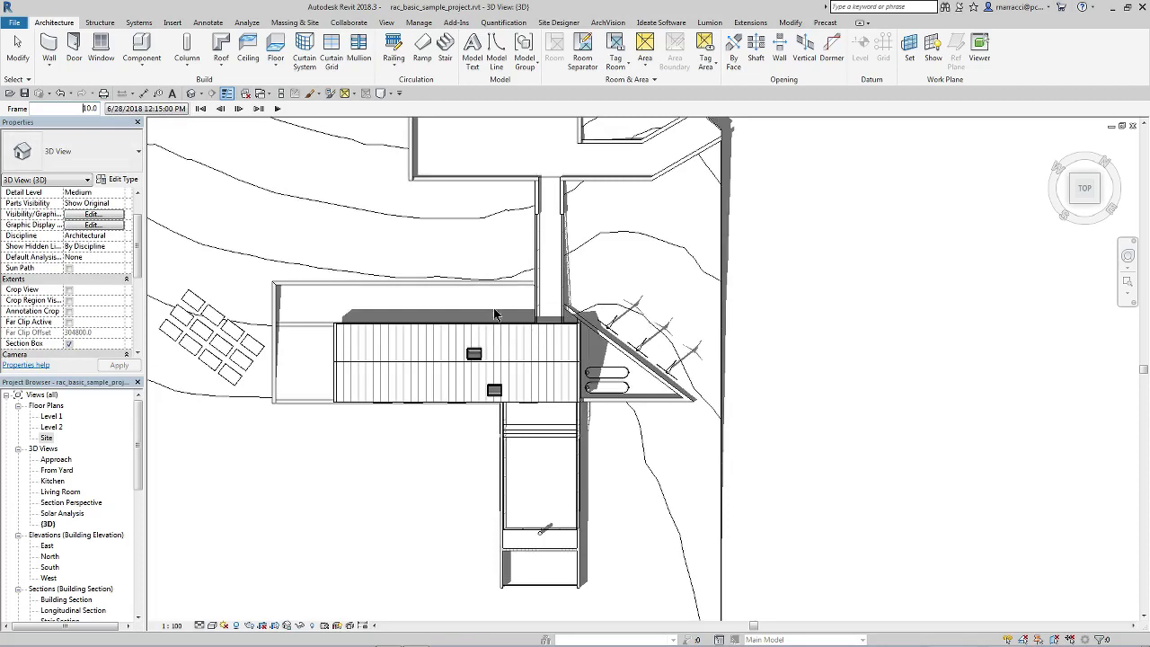
left_click(792, 320)
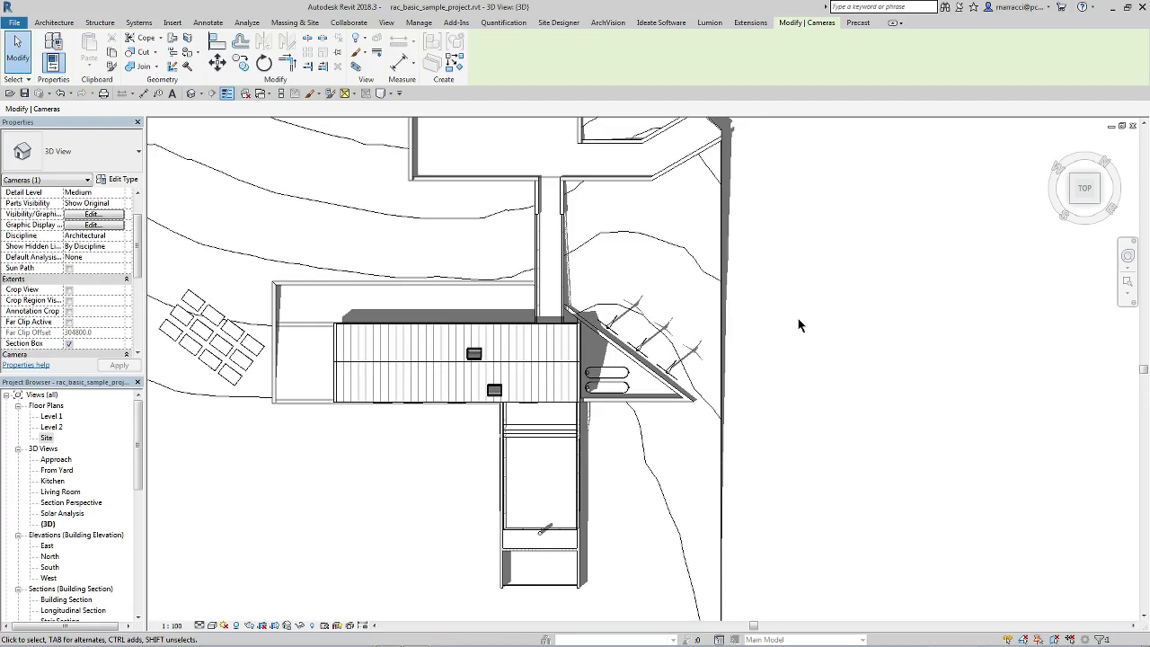
Close the 3D view and examine the building's shadows in the Site plan.
left_click(1133, 126)
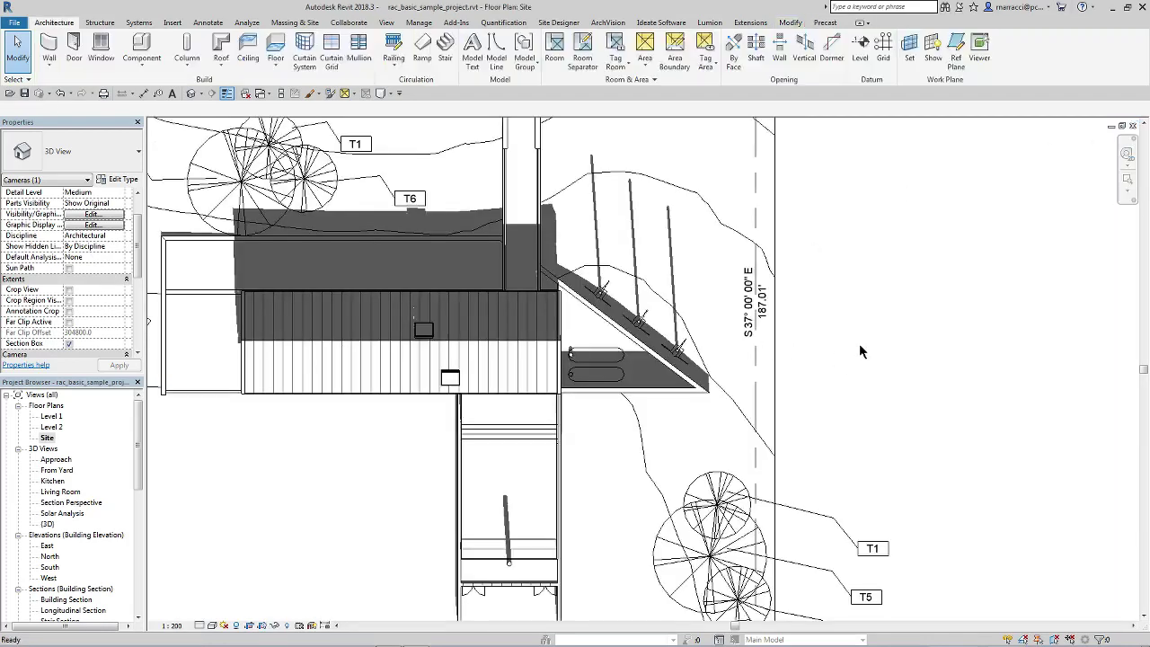
scroll(859, 344, "down", 3)
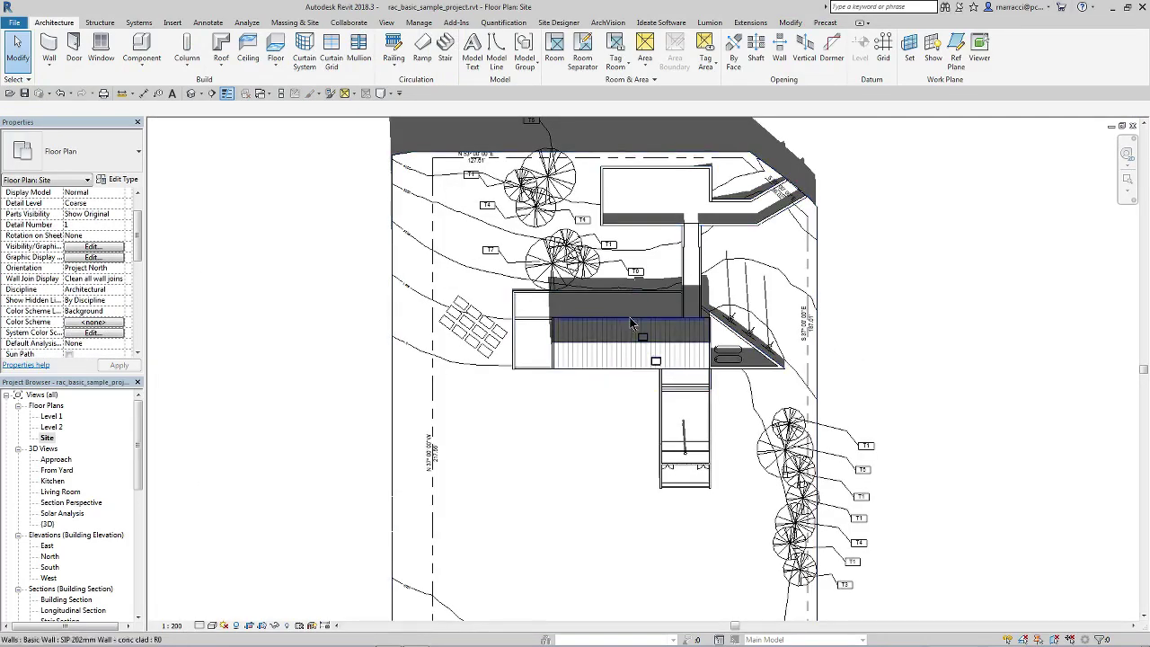
scroll(659, 281, "up", 3)
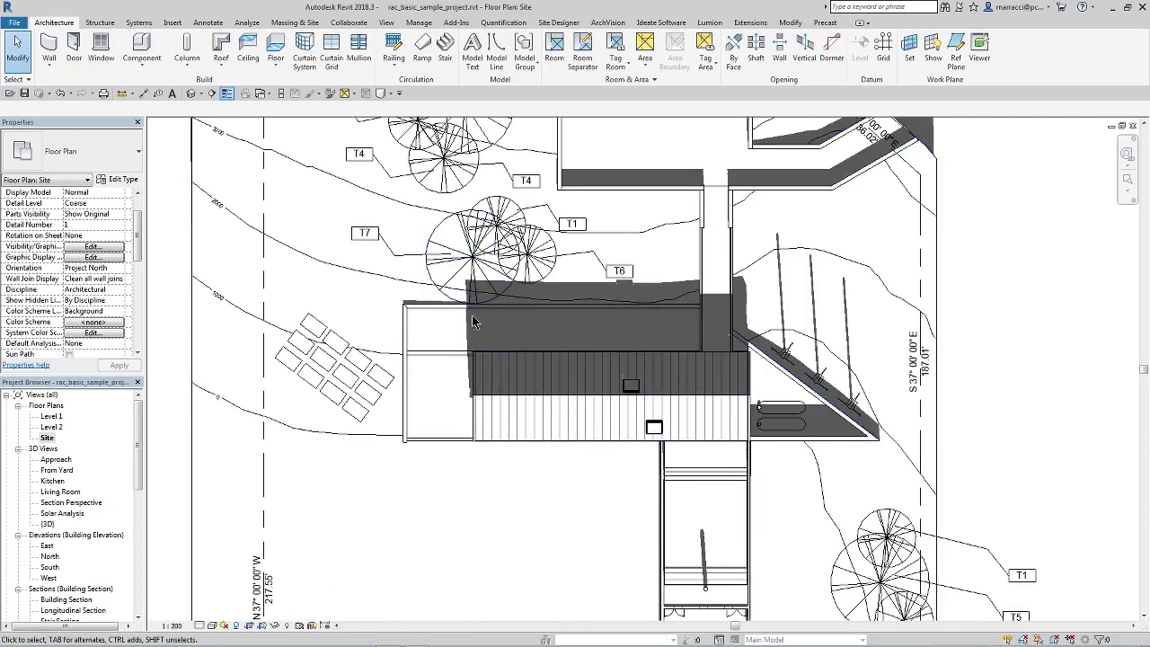
Reopen the default 3D view, preview its solar study and open the frame number for editing.
left_click(190, 93)
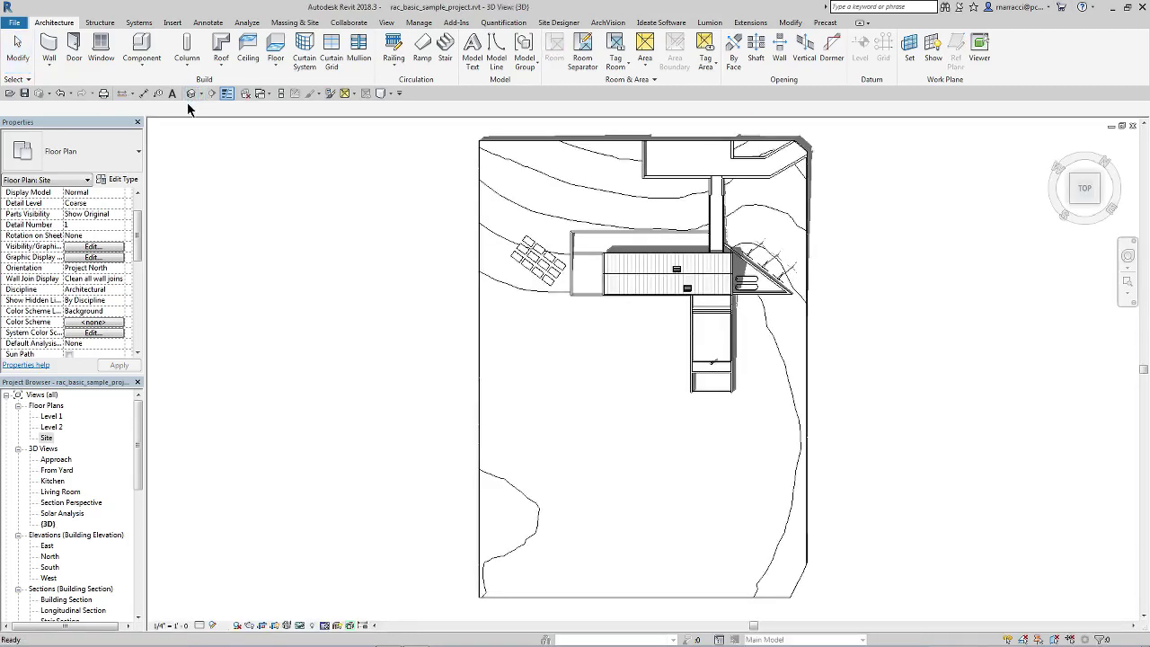
scroll(560, 241, "up", 5)
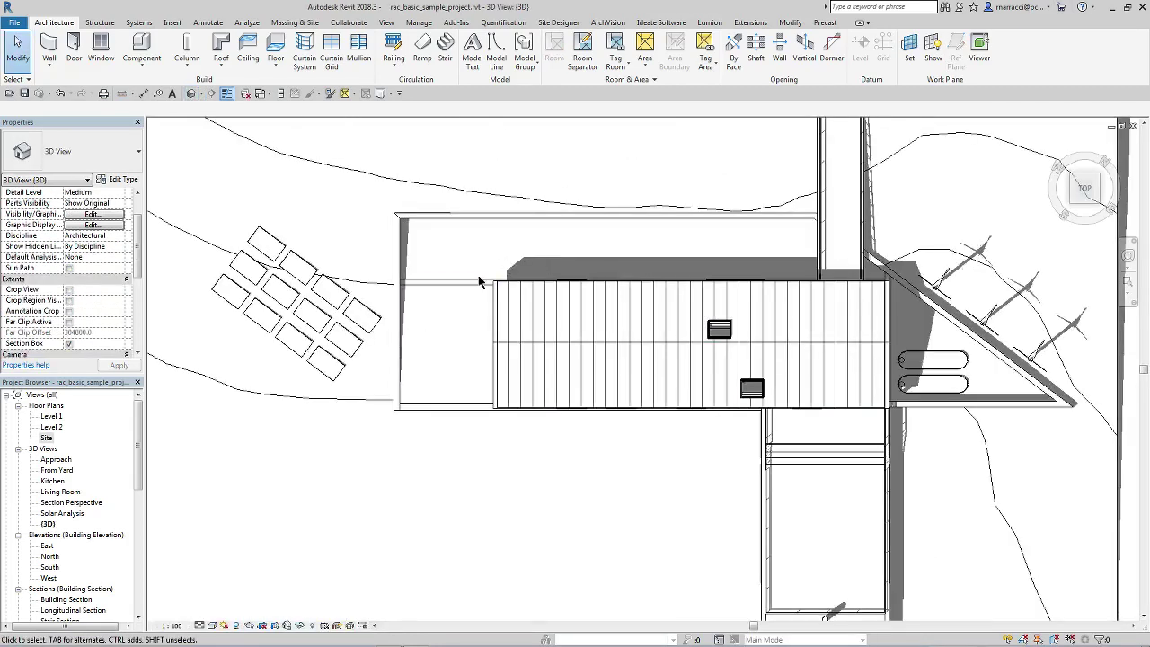
left_click(224, 627)
left_click(243, 612)
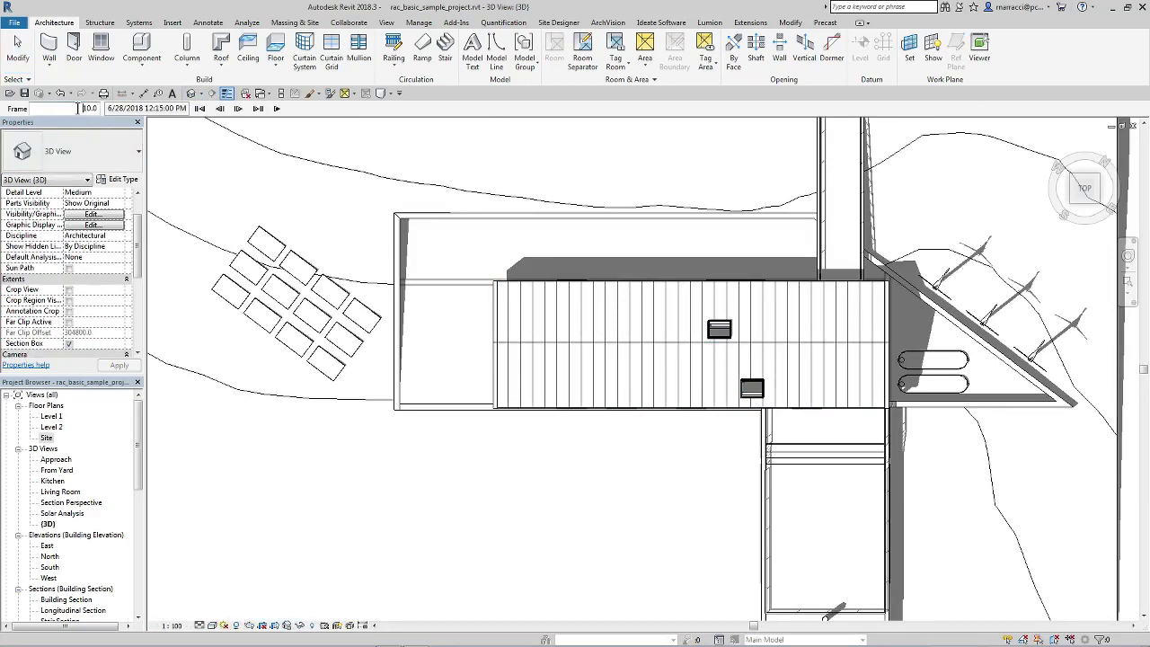
left_click(79, 109)
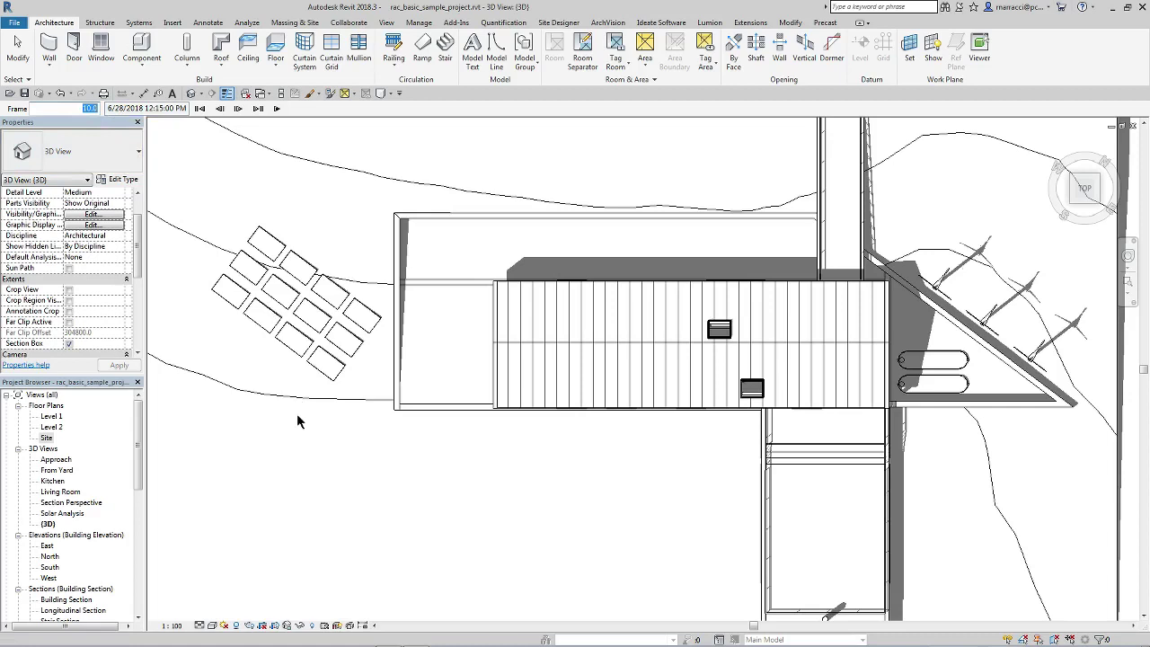